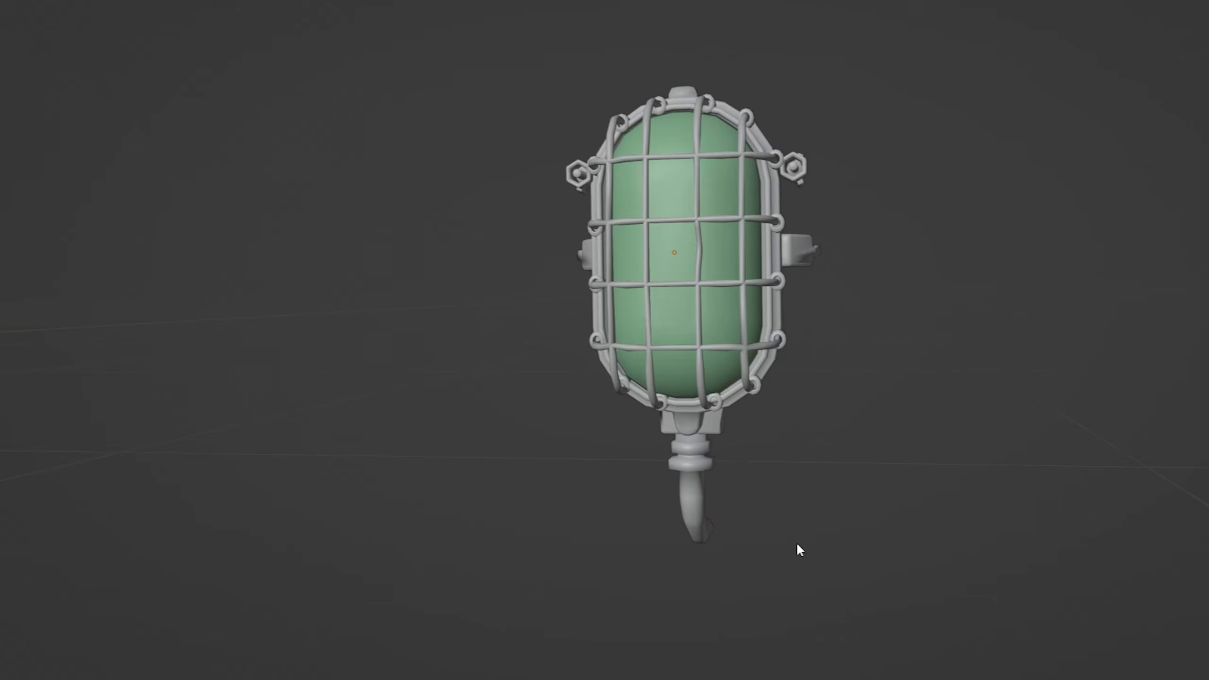
Step: Select all of the caged lamp's geometry and unwrap it with Project from View at the angle matching the reference photo
{"action": "middle_click_drag", "start_coordinate": [797, 544], "coordinate": [947, 544]}
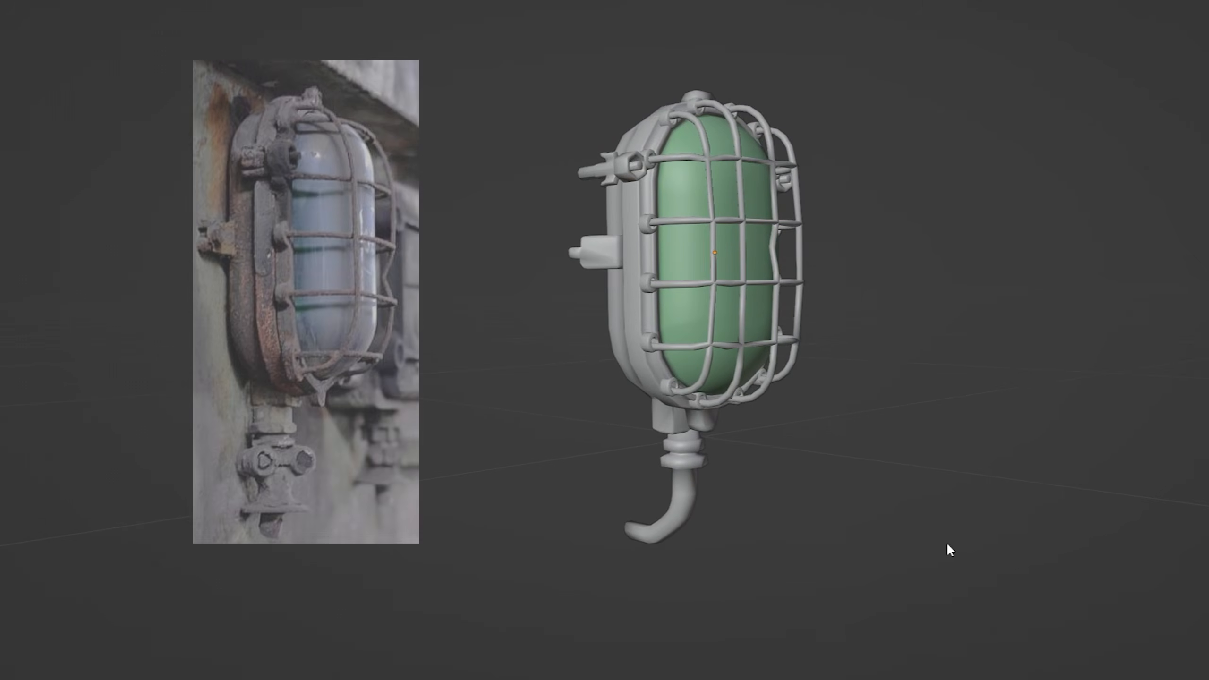
{"action": "key", "text": "Tab"}
{"action": "mouse_move", "coordinate": [1044, 478]}
{"action": "middle_mouse_down"}
{"action": "mouse_move", "coordinate": [835, 472]}
{"action": "mouse_move", "coordinate": [1042, 468]}
{"action": "middle_mouse_up"}
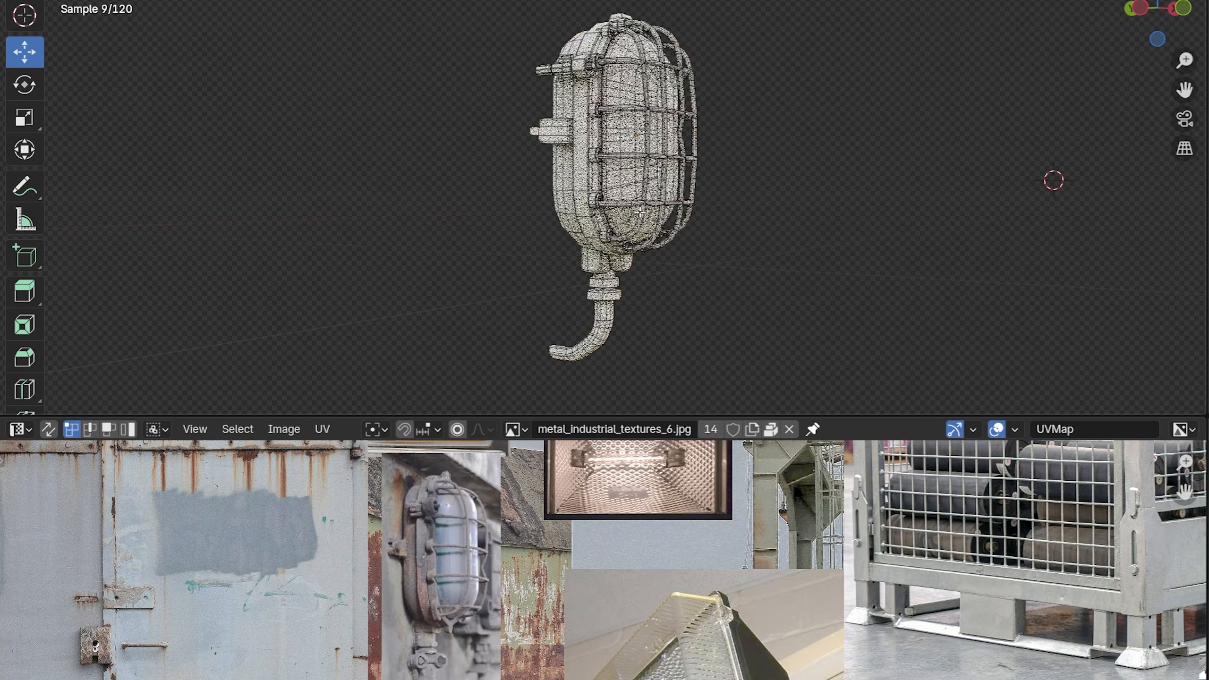
{"action": "key", "text": "a"}
{"action": "key", "text": "u"}
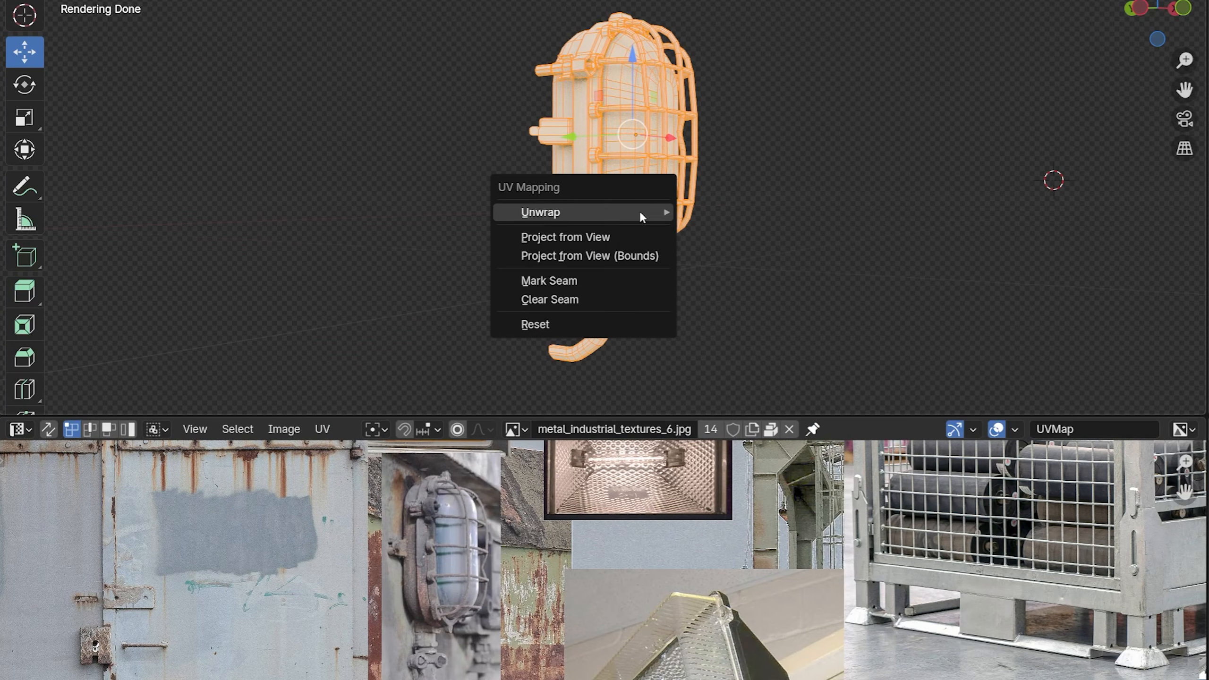
{"action": "left_click", "coordinate": [590, 239]}
Step: Move and scale the lamp's projected UVs to fit over the caged lamp photo in metal_industrial_textures_6.jpg
{"action": "scroll", "coordinate": [590, 567], "scroll_direction": "down", "scroll_amount": 9}
{"action": "key", "text": "g"}
{"action": "left_click", "coordinate": [577, 576]}
{"action": "scroll", "coordinate": [589, 581], "scroll_direction": "up", "scroll_amount": 9}
{"action": "key", "text": "s"}
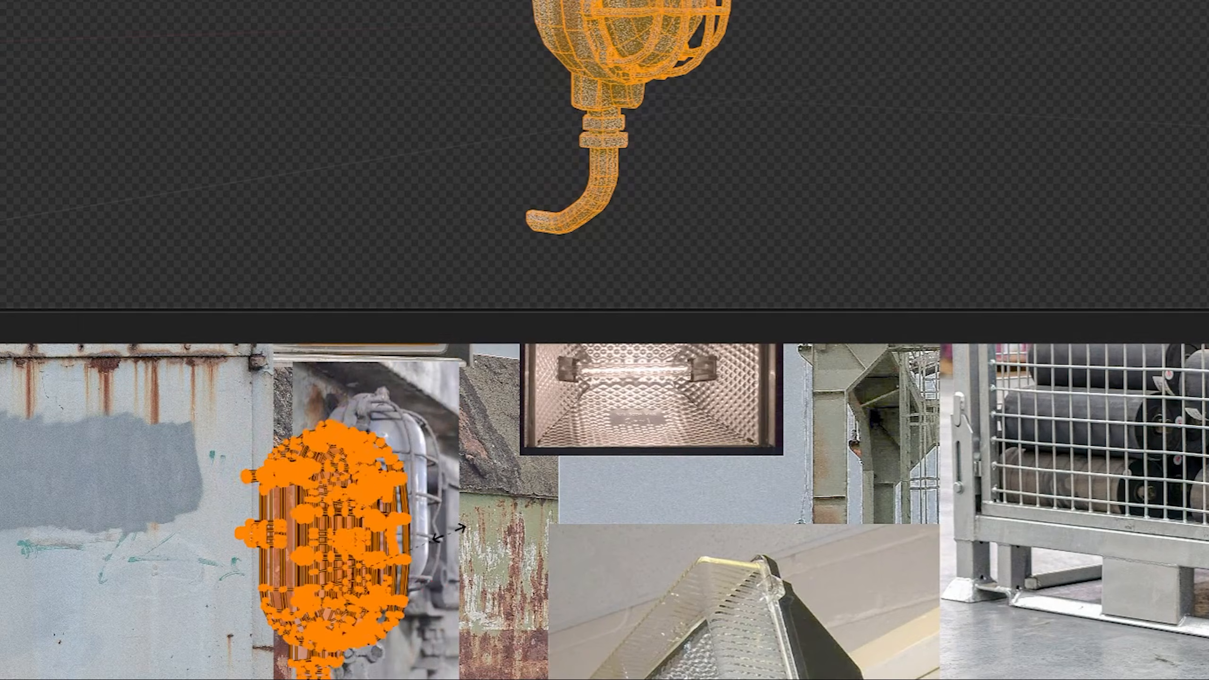
{"action": "left_click", "coordinate": [437, 537]}
{"action": "middle_click_drag", "start_coordinate": [437, 538], "coordinate": [460, 591]}
{"action": "key", "text": "g"}
{"action": "left_click", "coordinate": [510, 534]}
{"action": "scroll", "coordinate": [514, 533], "scroll_direction": "up", "scroll_amount": 1}
{"action": "middle_click_drag", "start_coordinate": [514, 533], "coordinate": [556, 503]}
{"action": "key", "text": "s"}
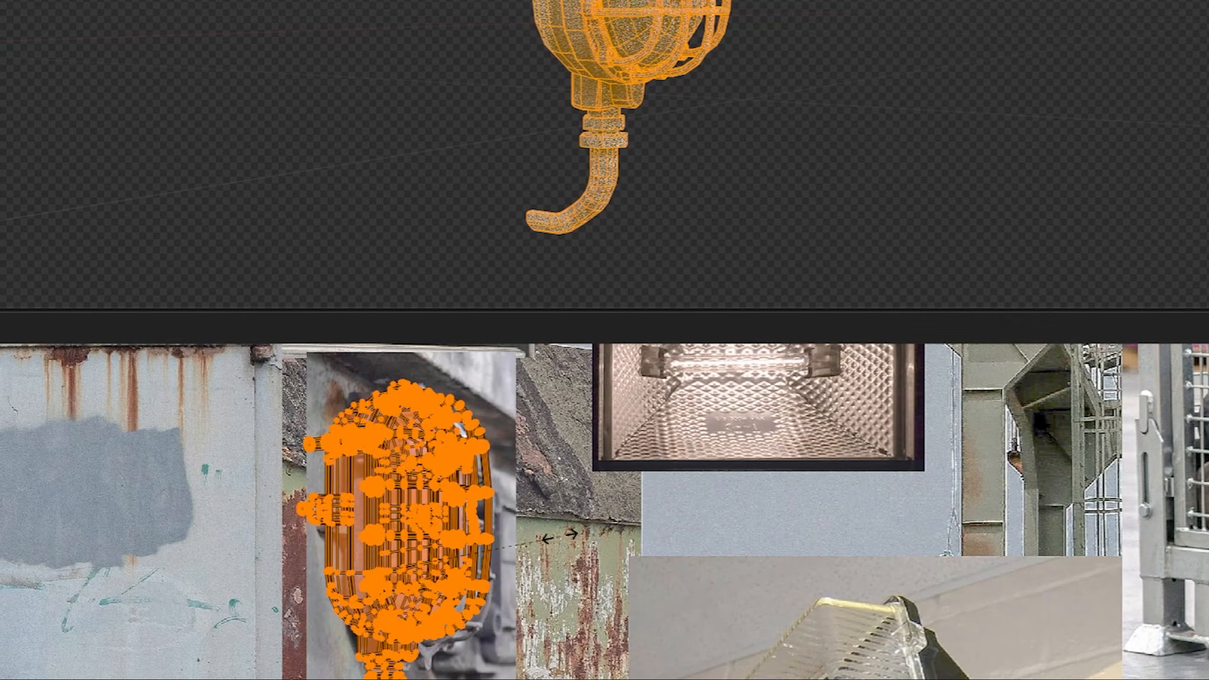
{"action": "left_click", "coordinate": [543, 535]}
{"action": "key", "text": "Tab"}
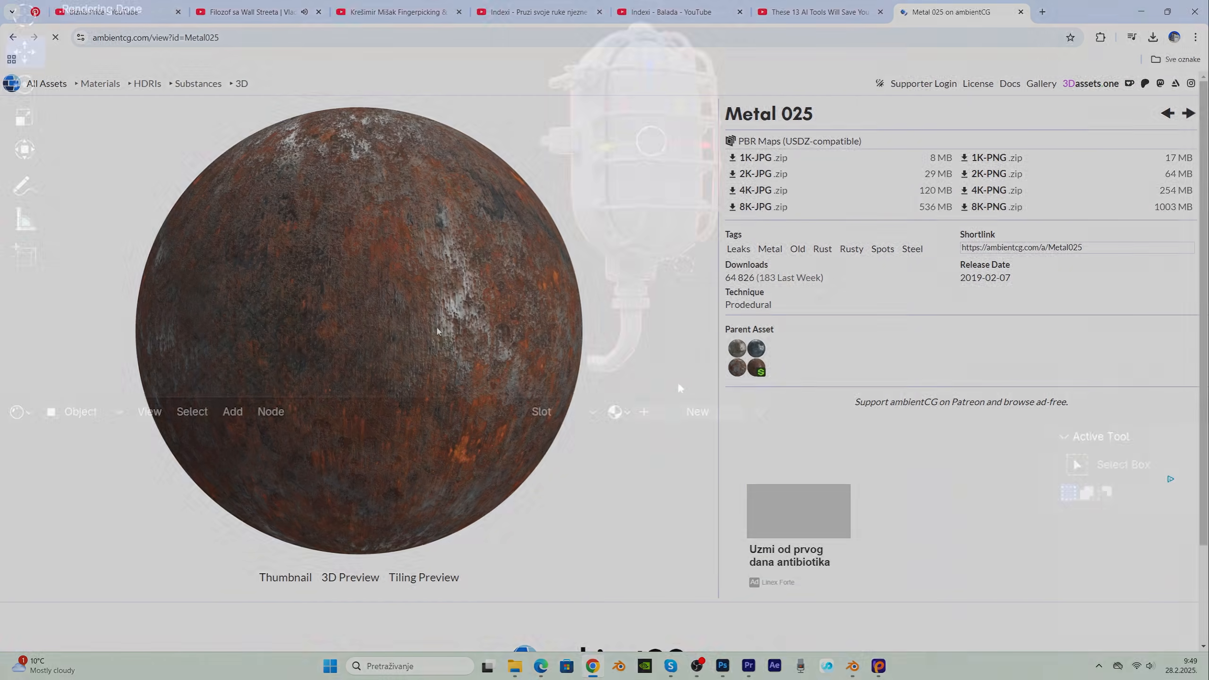
Step: Create a lamp material named METAL and build its Principled texture setup from the maps in the Metal025_2K-JPG folder
{"action": "double_click", "coordinate": [640, 413]}
{"action": "type", "text": "METAL"}
{"action": "key", "text": "ctrl+shift+t"}
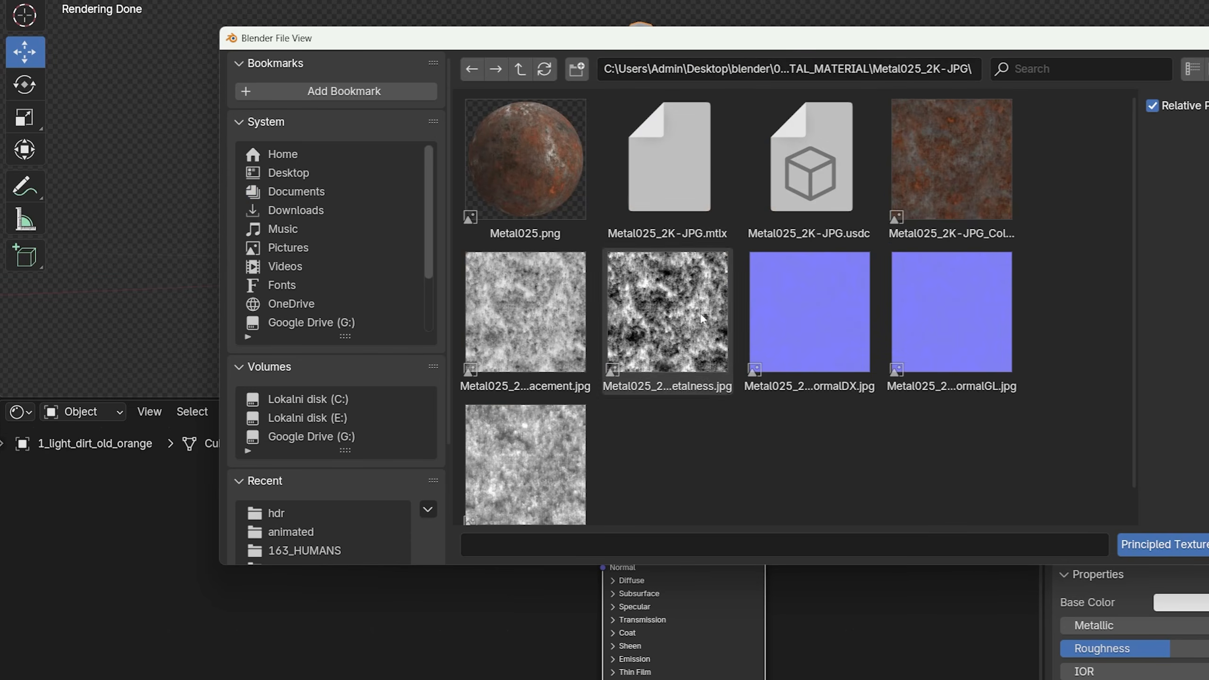
{"action": "left_click", "coordinate": [527, 470], "text": "ctrl"}
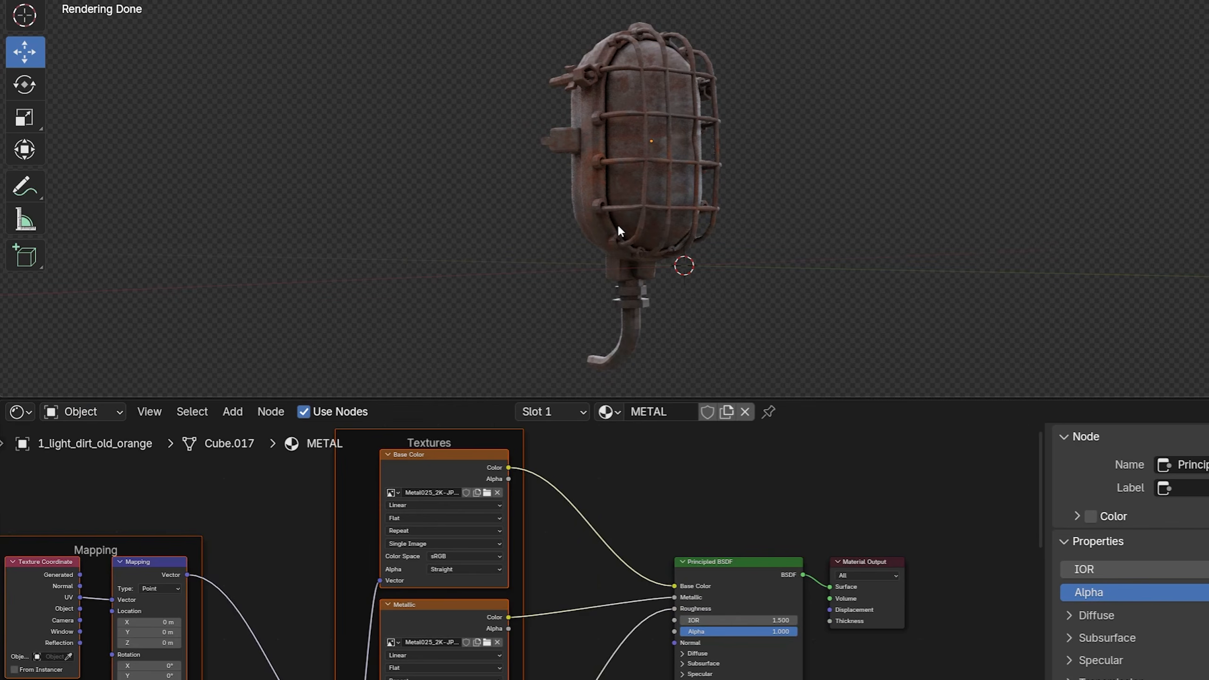
{"action": "scroll", "coordinate": [621, 614], "scroll_direction": "down", "scroll_amount": 2}
{"action": "middle_click_drag", "start_coordinate": [621, 615], "coordinate": [577, 495]}
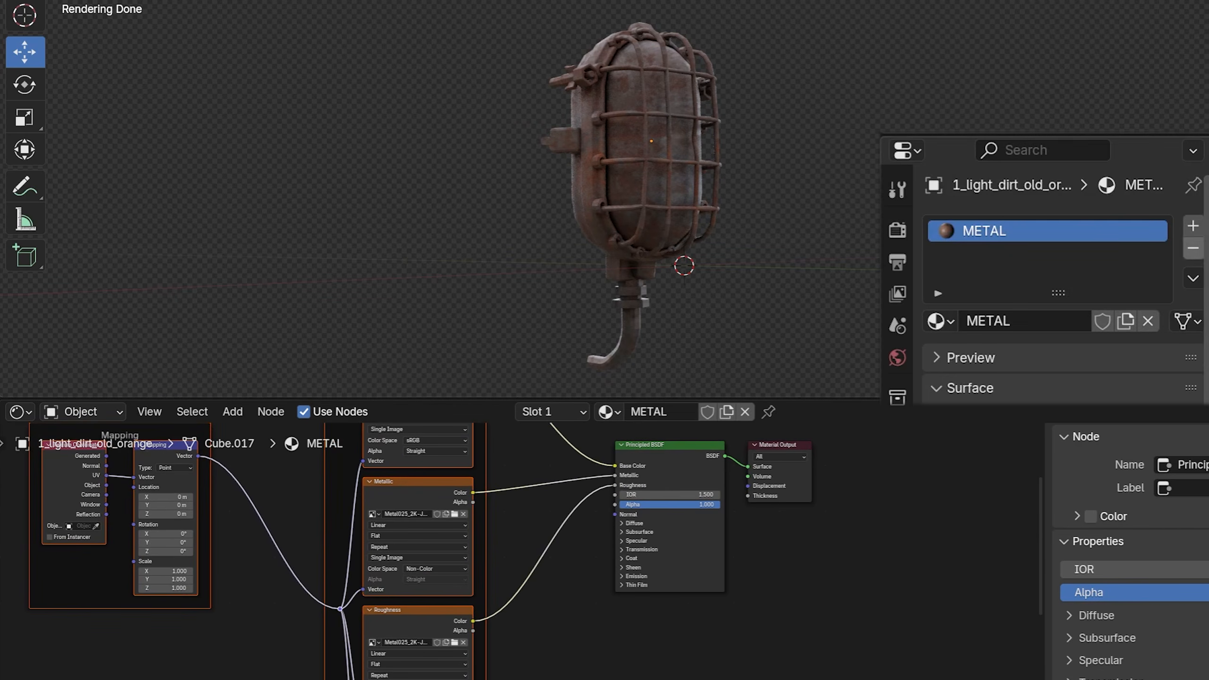
Step: Add a second material named GLASS and assign it to the linked faces of the lamp's glass dome
{"action": "left_click", "coordinate": [1193, 226]}
{"action": "left_click", "coordinate": [979, 351]}
{"action": "double_click", "coordinate": [1024, 358]}
{"action": "type", "text": "GLASS"}
{"action": "key", "text": "Tab"}
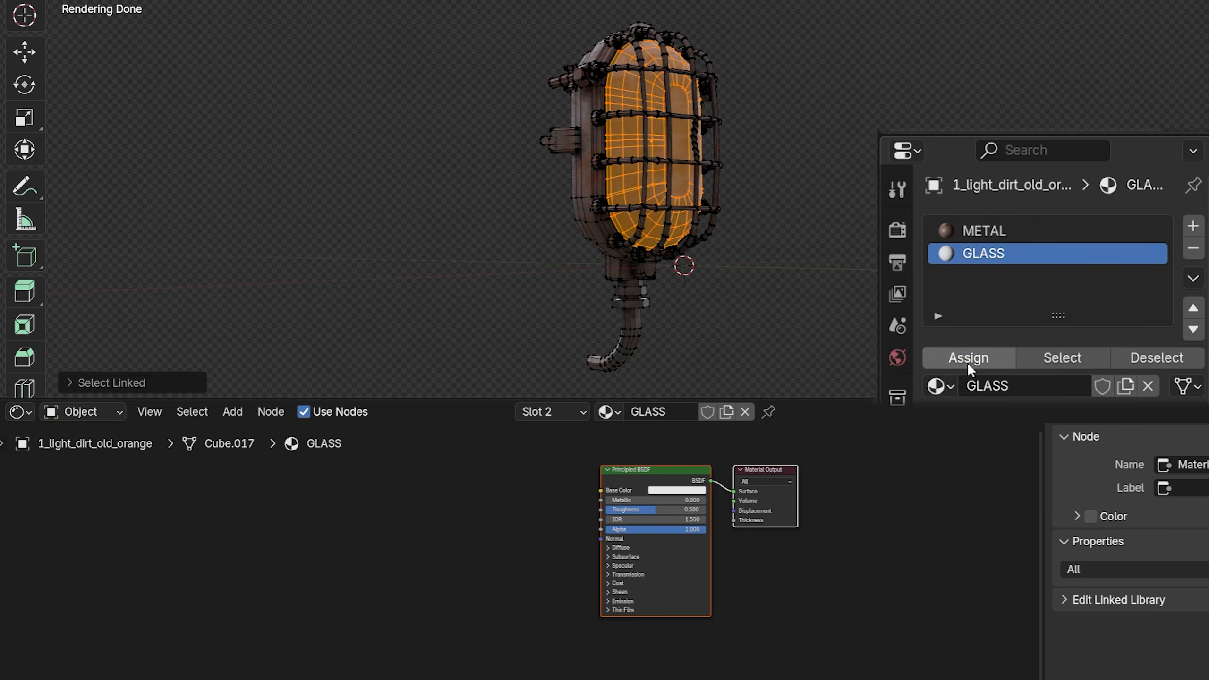
{"action": "left_click", "coordinate": [968, 359]}
{"action": "key", "text": "shift+a"}
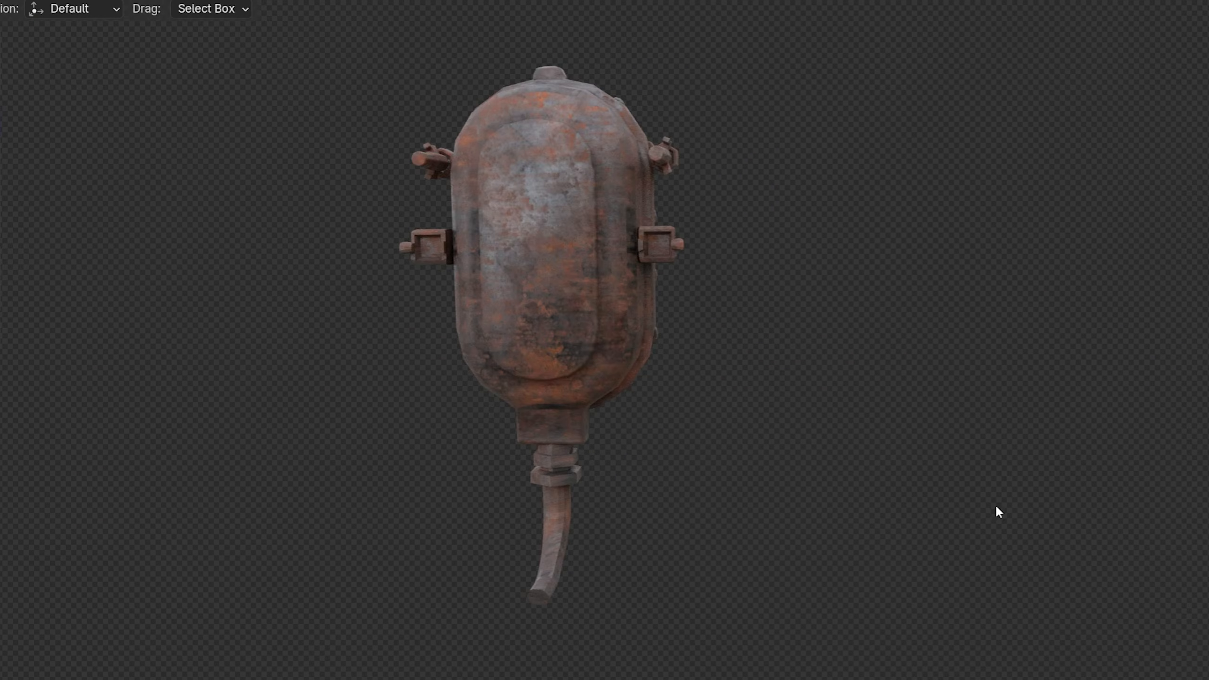
{"action": "middle_click_drag", "start_coordinate": [996, 506], "coordinate": [959, 504]}
{"action": "middle_click_drag", "start_coordinate": [1073, 499], "coordinate": [809, 493]}
{"action": "middle_click_drag", "start_coordinate": [972, 506], "coordinate": [896, 550]}
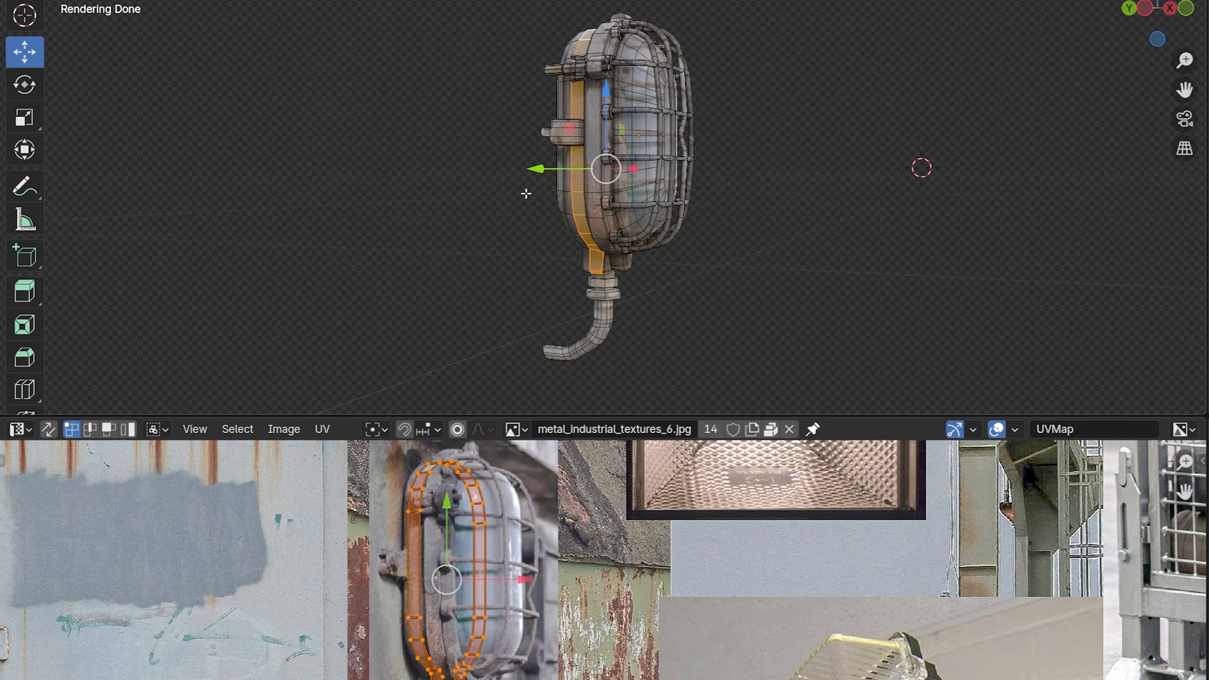
Step: Reposition the UVs of the back housing's rim and a small cage bolt over the matching metal parts of the lamp photo
{"action": "key", "text": "ctrl+KP_Add"}
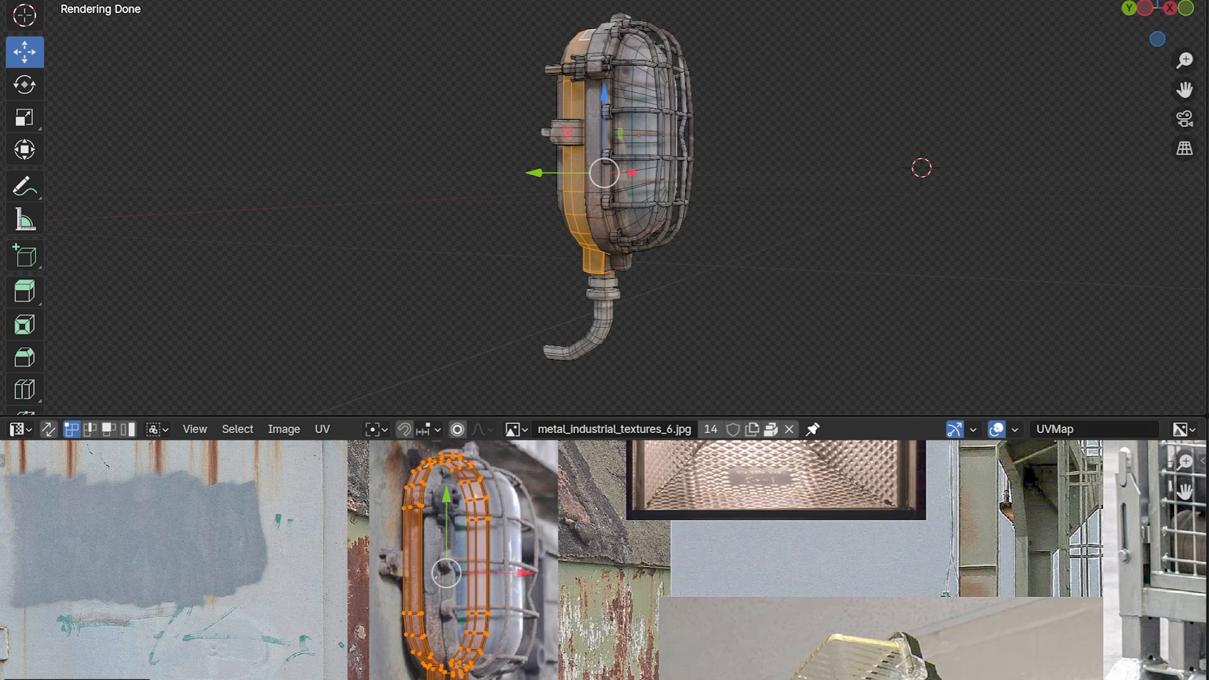
{"action": "left_click", "coordinate": [542, 664]}
{"action": "key", "text": "g"}
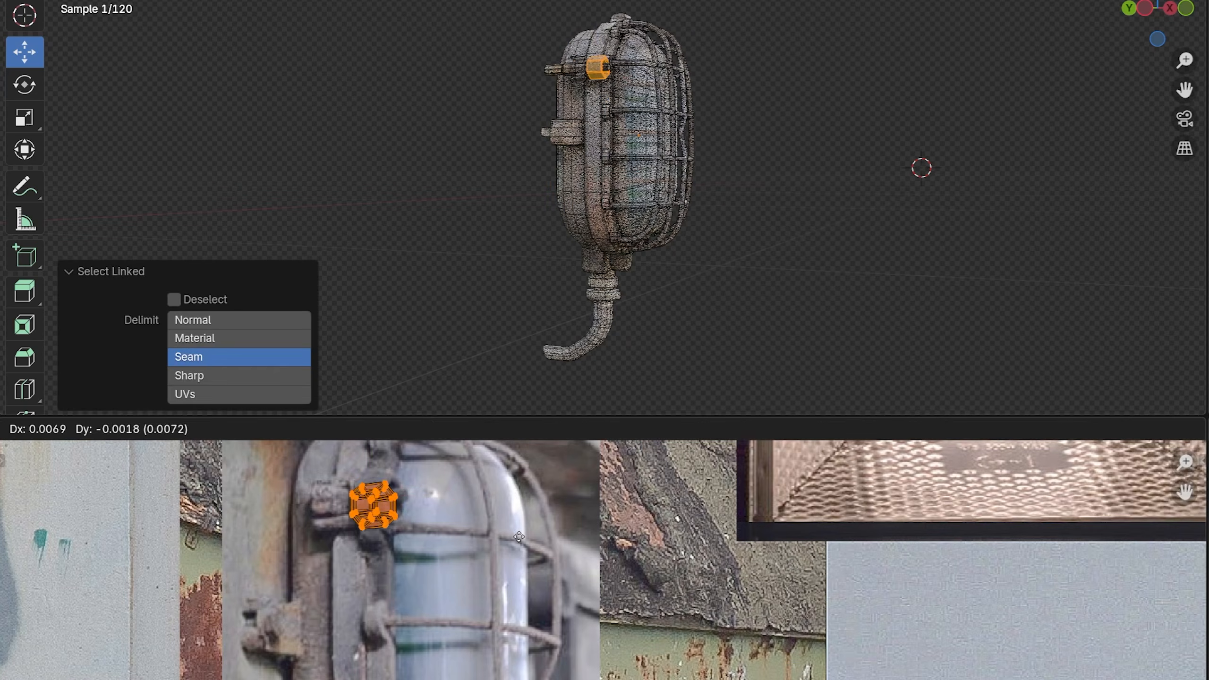
{"action": "left_click", "coordinate": [823, 261]}
{"action": "key", "text": "ctrl+l"}
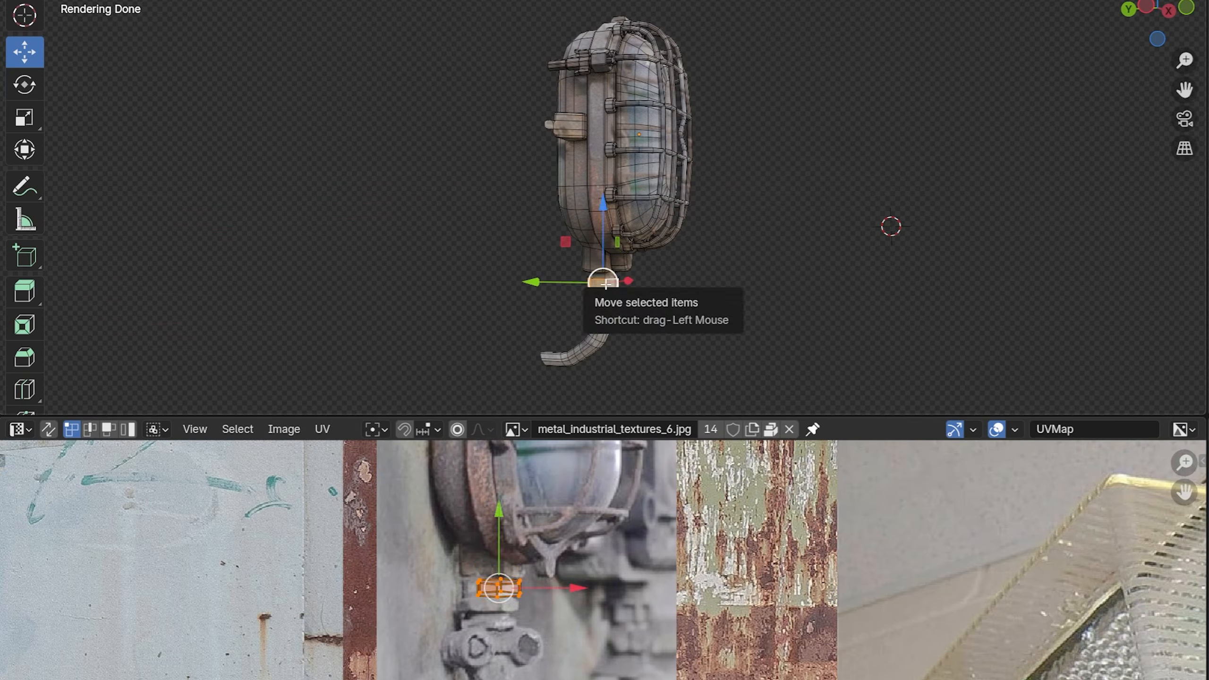
{"action": "key", "text": "ctrl+KP_Add"}
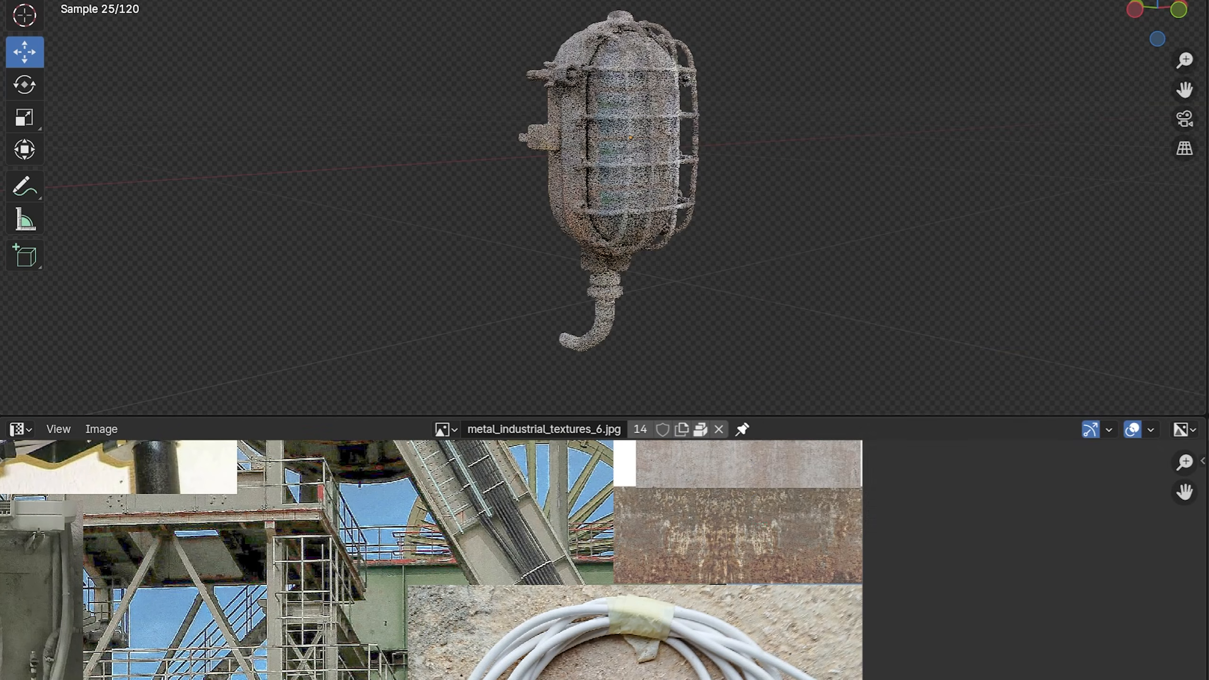
Step: Rename the duplicated second material as 6_metal_glass_version
{"action": "double_click", "coordinate": [885, 496]}
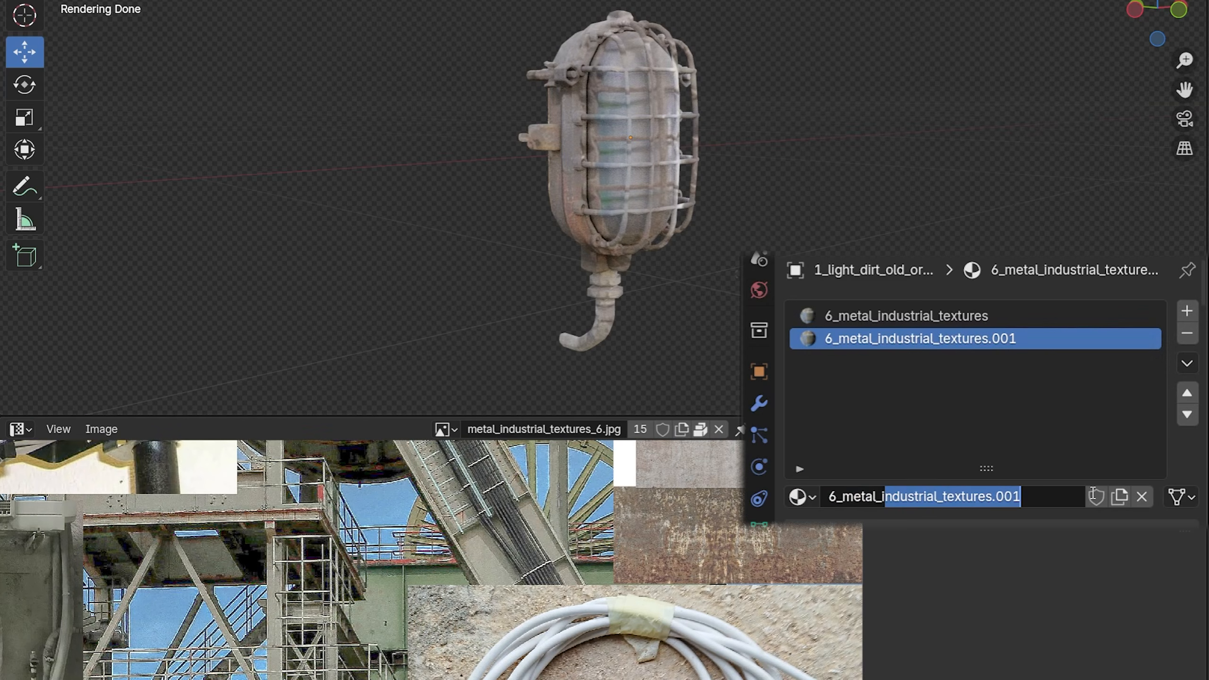
{"action": "type", "text": "6_metal_glass_ver"}
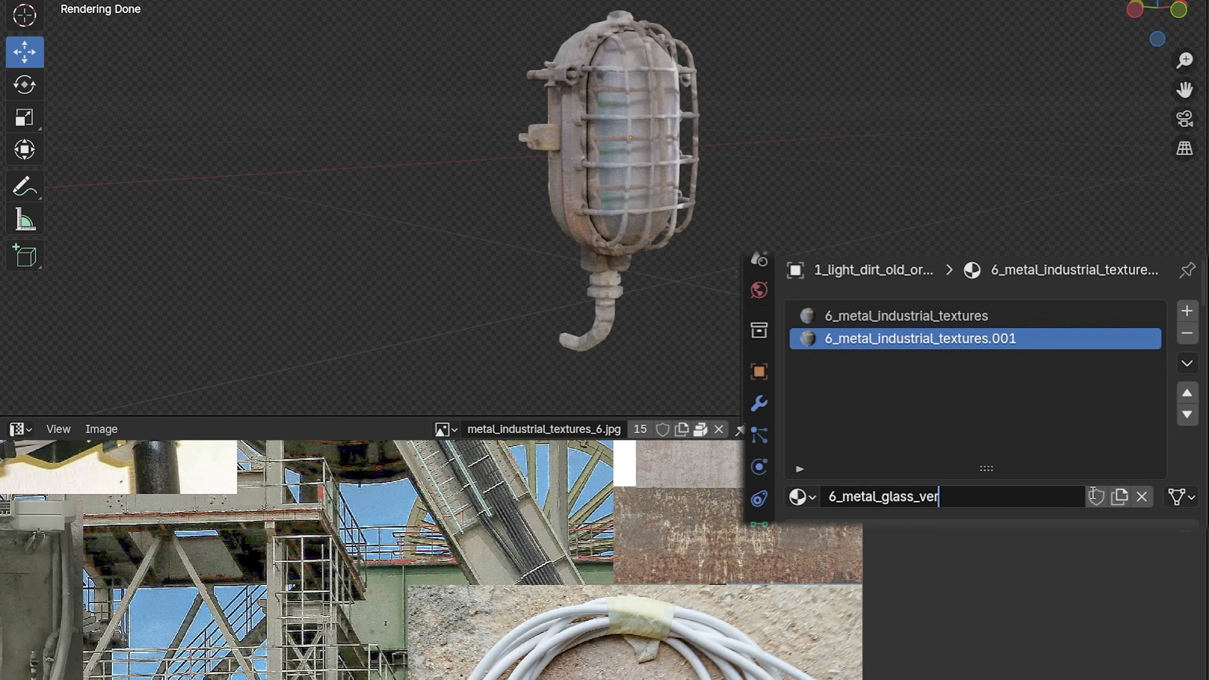
{"action": "type", "text": "sion"}
{"action": "key", "text": "Return"}
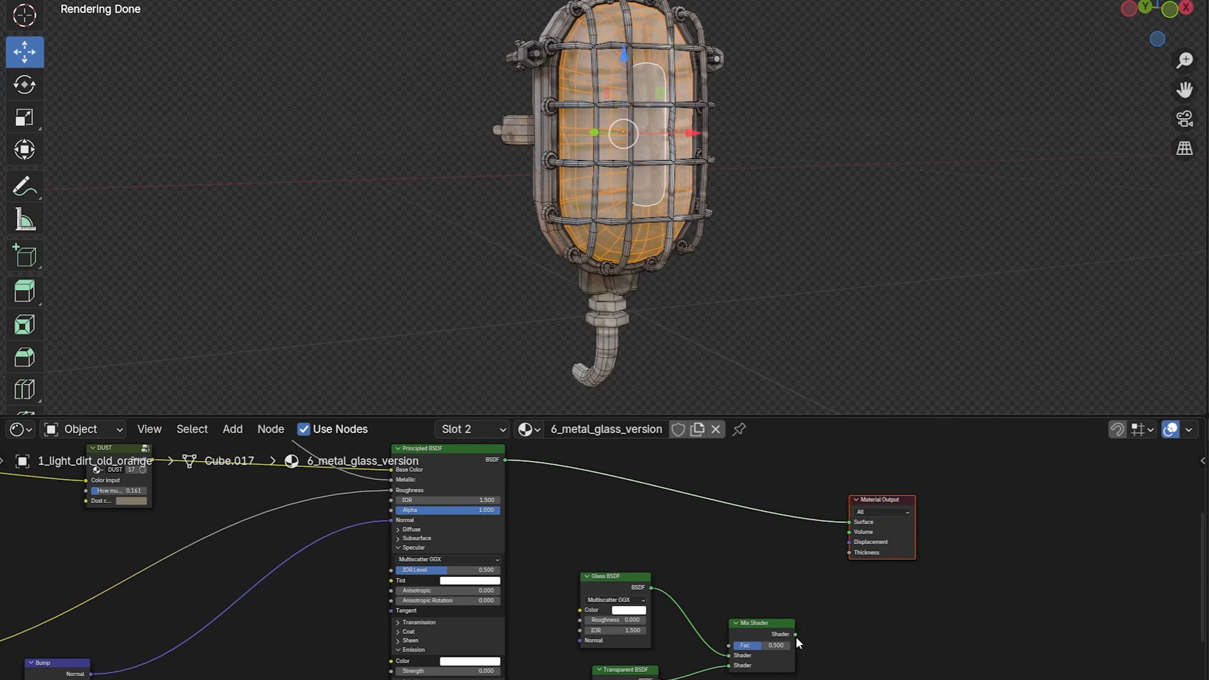
Step: Add a Mix Color node with a white second color to feed the Glass BSDF, and adjust the Color Ramp driving its roughness
{"action": "key", "text": "shift+a"}
{"action": "type", "text": "mi"}
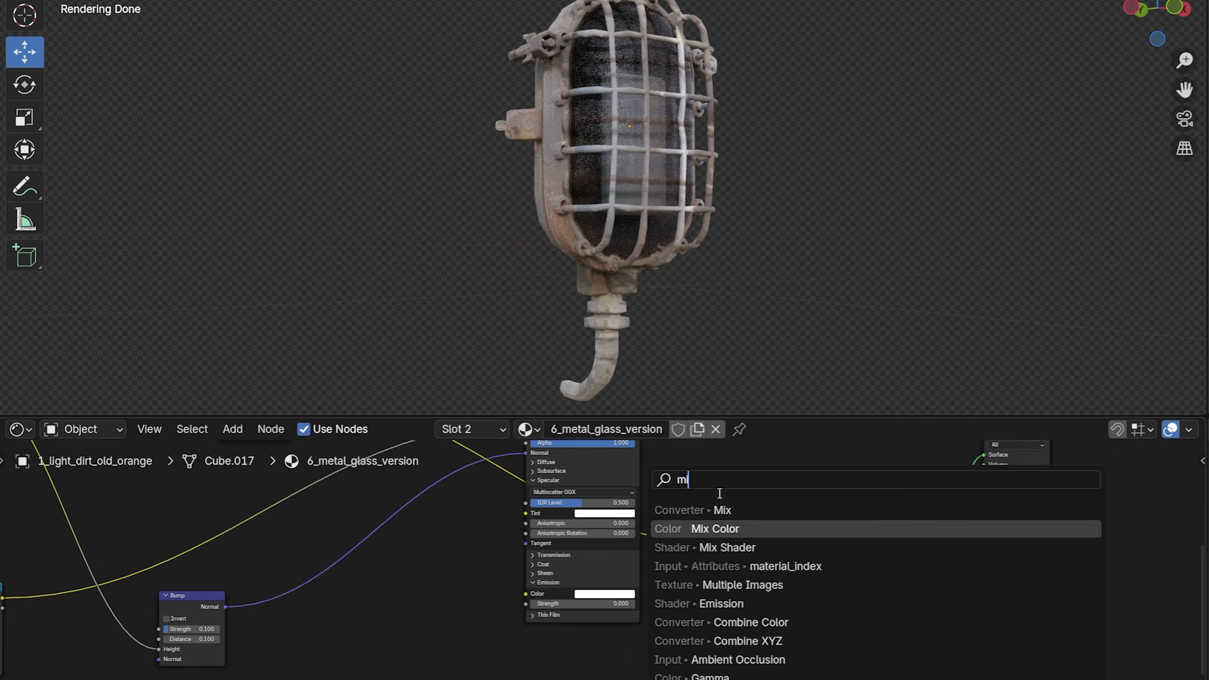
{"action": "key", "text": "Return"}
{"action": "left_click_drag", "start_coordinate": [746, 467], "coordinate": [753, 444]}
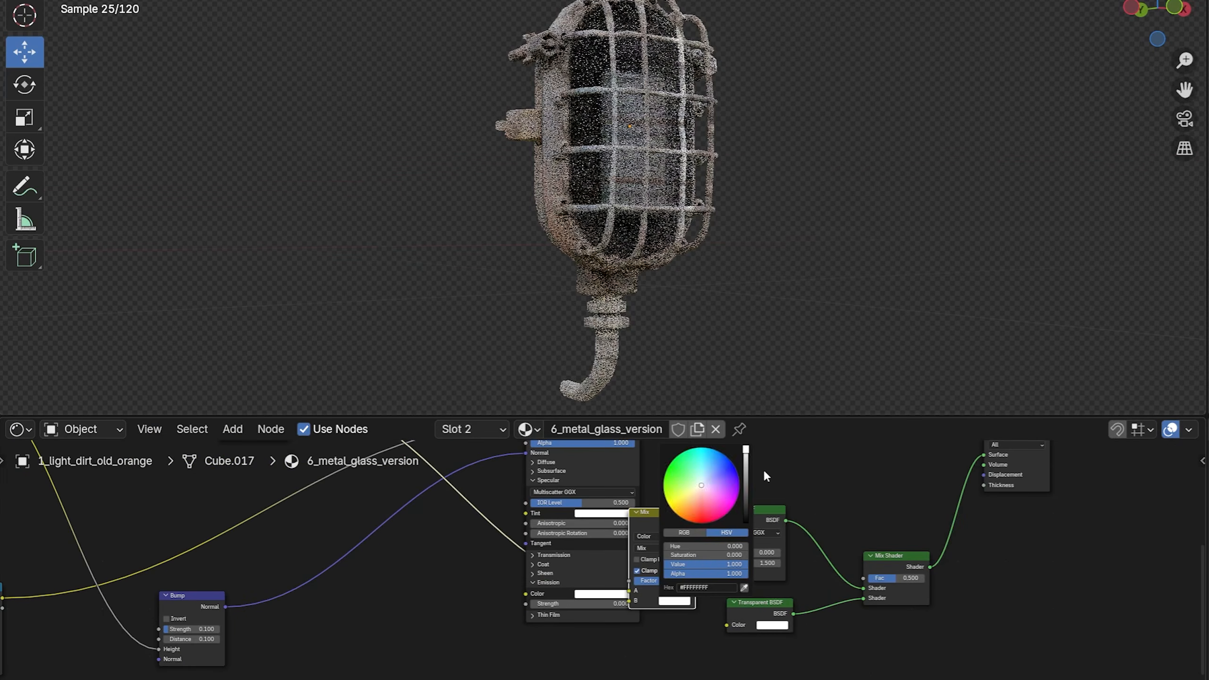
{"action": "left_click_drag", "start_coordinate": [166, 578], "coordinate": [425, 628]}
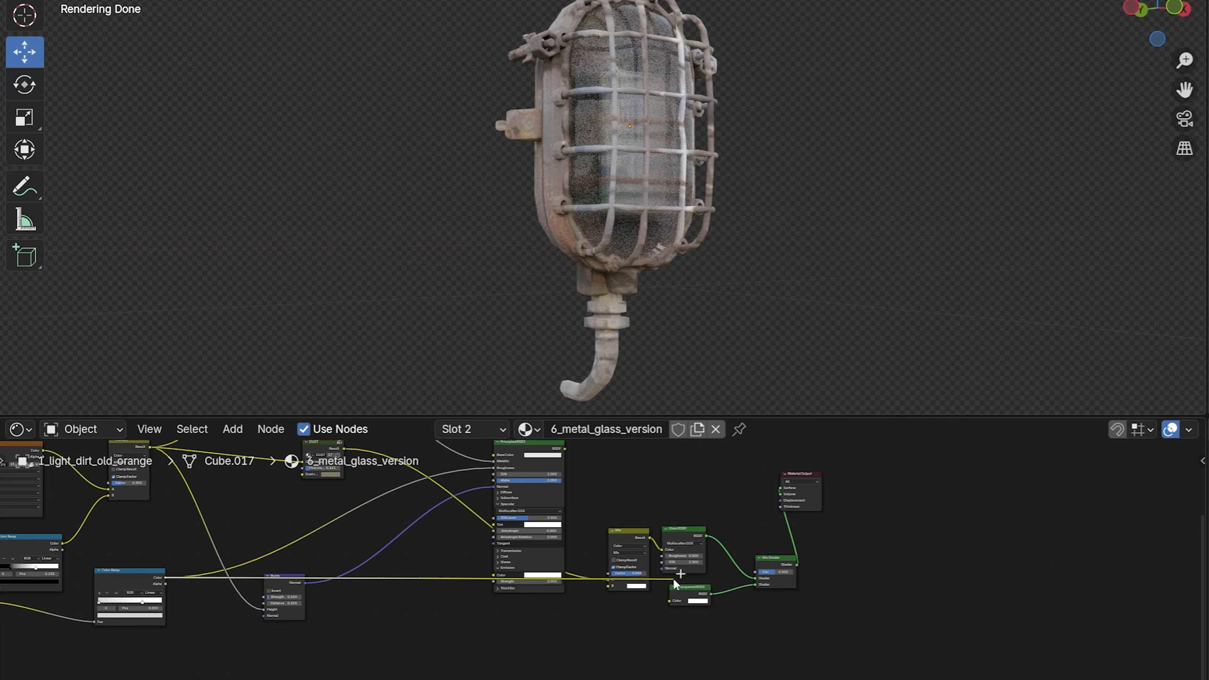
{"action": "left_click_drag", "start_coordinate": [673, 583], "coordinate": [659, 553]}
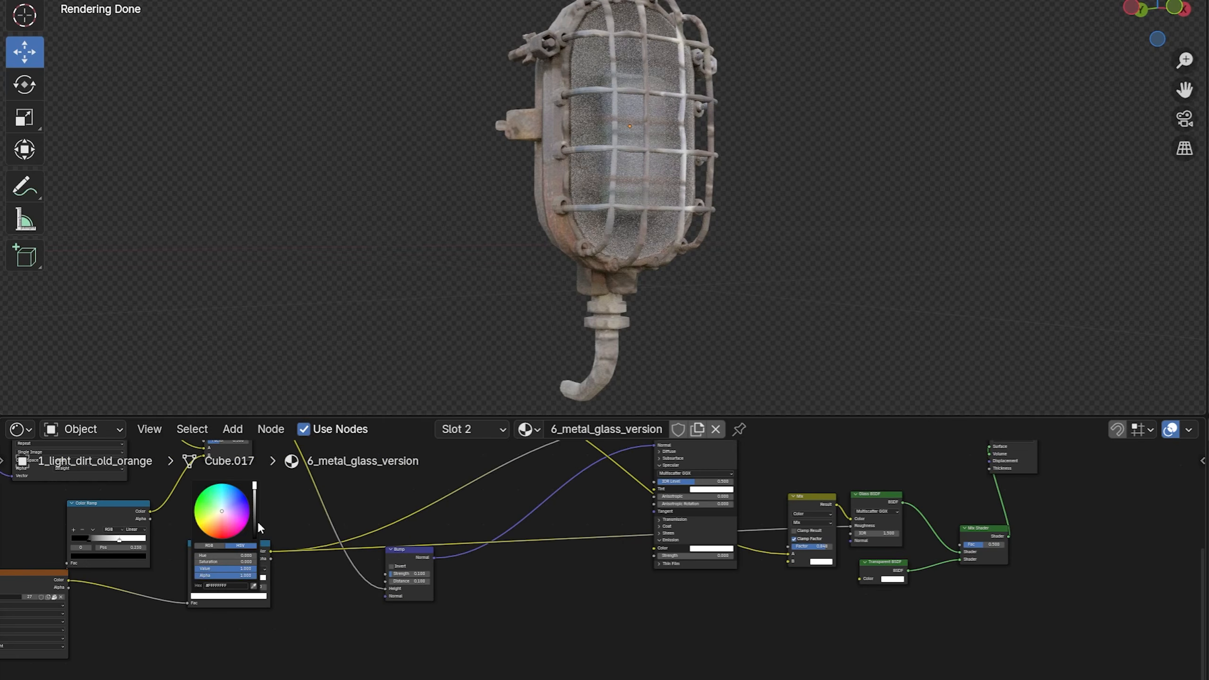
{"action": "scroll", "coordinate": [650, 151], "scroll_direction": "up", "scroll_amount": 2}
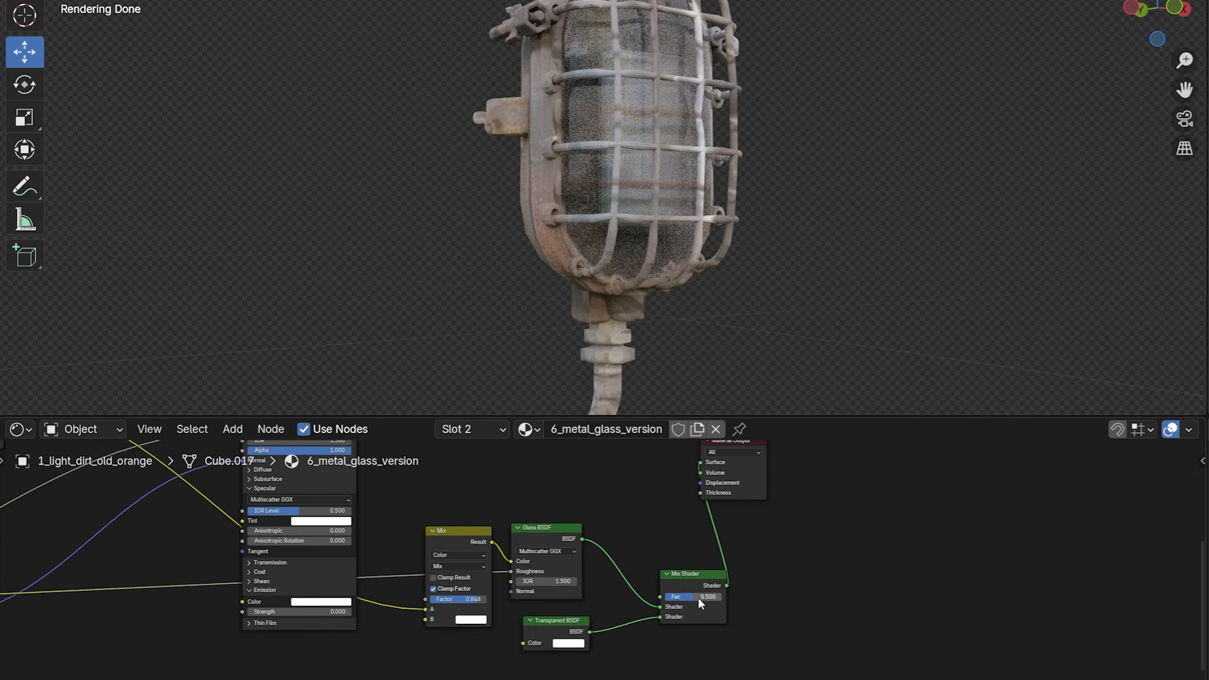
{"action": "left_click_drag", "start_coordinate": [699, 598], "coordinate": [643, 583]}
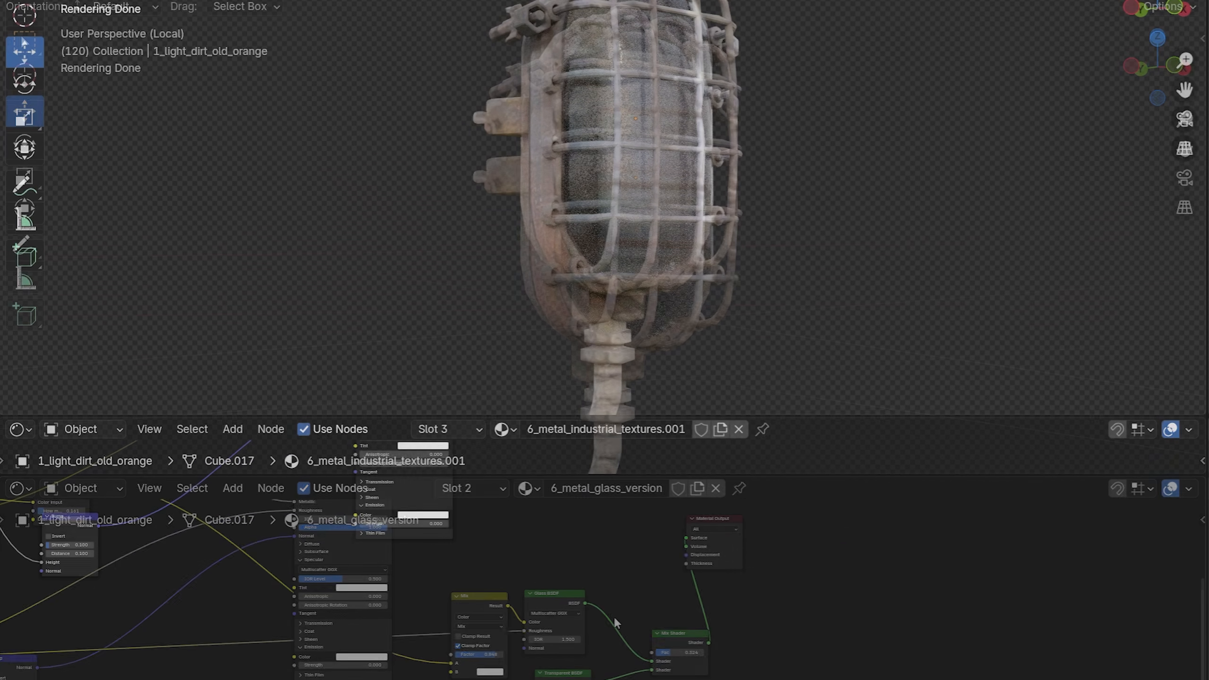
Step: Rename the third material, the duplicate of 6_metal_industrial_textures, as 6_metal_emmisive_version
{"action": "double_click", "coordinate": [928, 483]}
{"action": "type", "text": "emmisive_"}
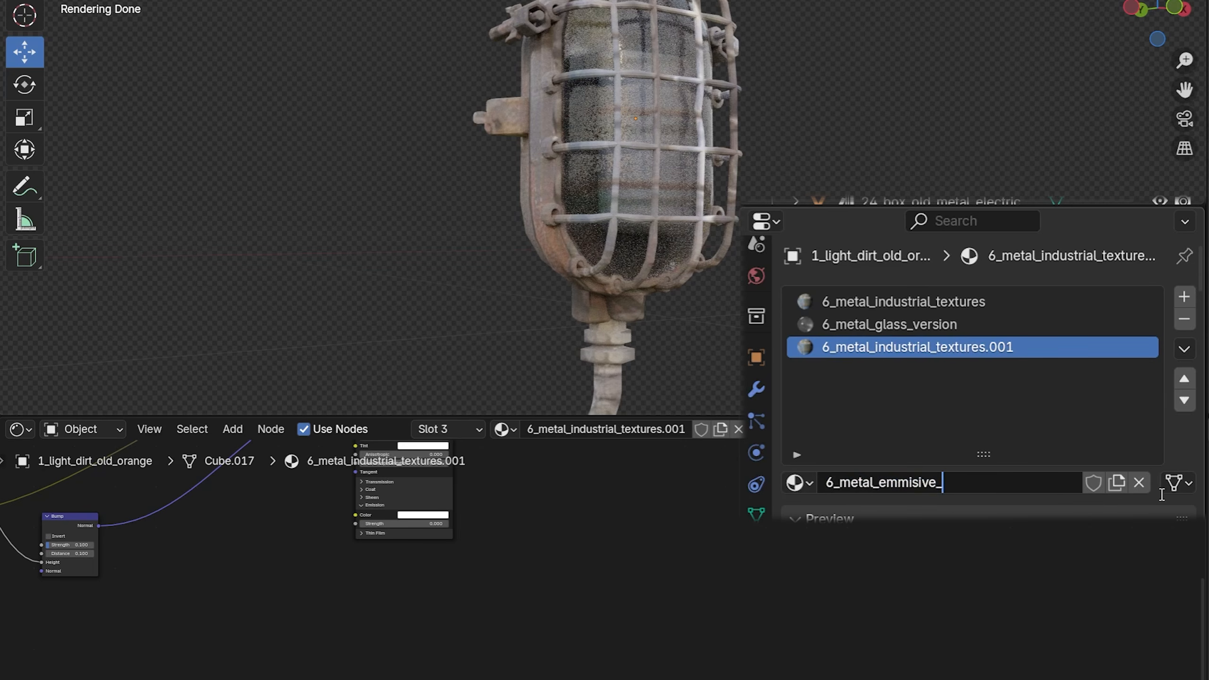
{"action": "type", "text": "version"}
{"action": "key", "text": "Return"}
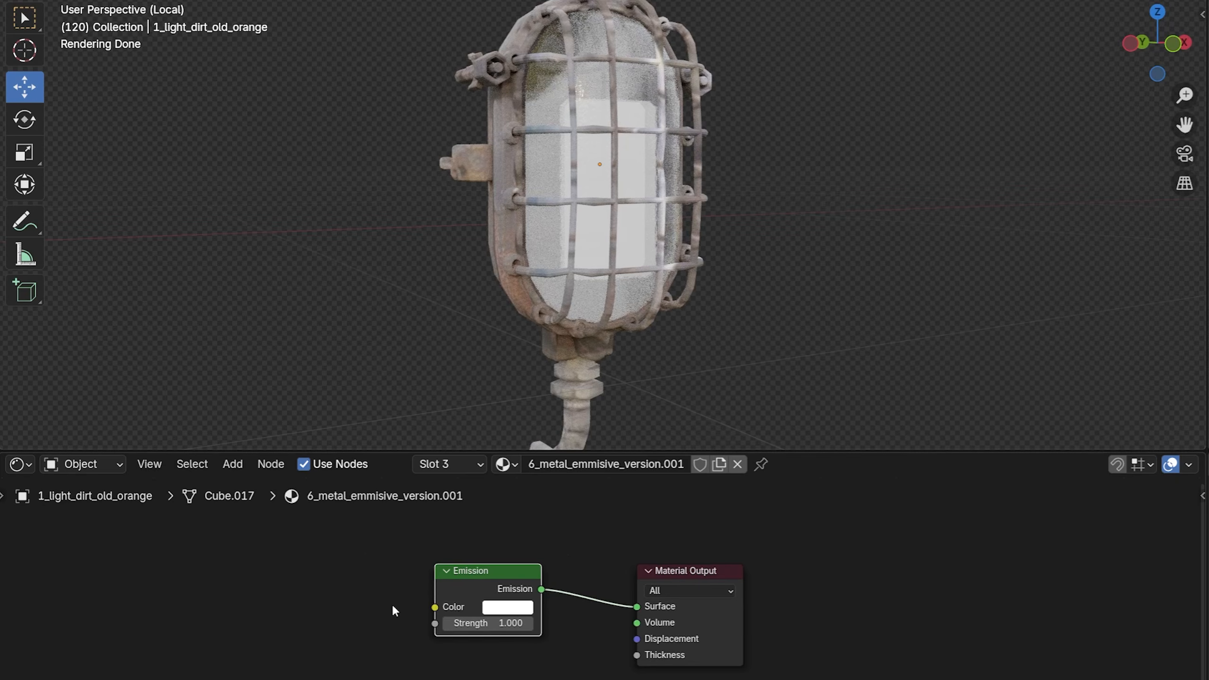
Step: Build the inner light's material with an Emission shader into the Material Output and a Blackbody node feeding its color
{"action": "middle_click_drag", "start_coordinate": [392, 603], "coordinate": [491, 603]}
{"action": "key", "text": "shift+a"}
{"action": "left_click", "coordinate": [337, 532]}
{"action": "left_click", "coordinate": [367, 583]}
{"action": "left_click", "coordinate": [274, 556]}
{"action": "left_click_drag", "start_coordinate": [365, 574], "coordinate": [552, 606]}
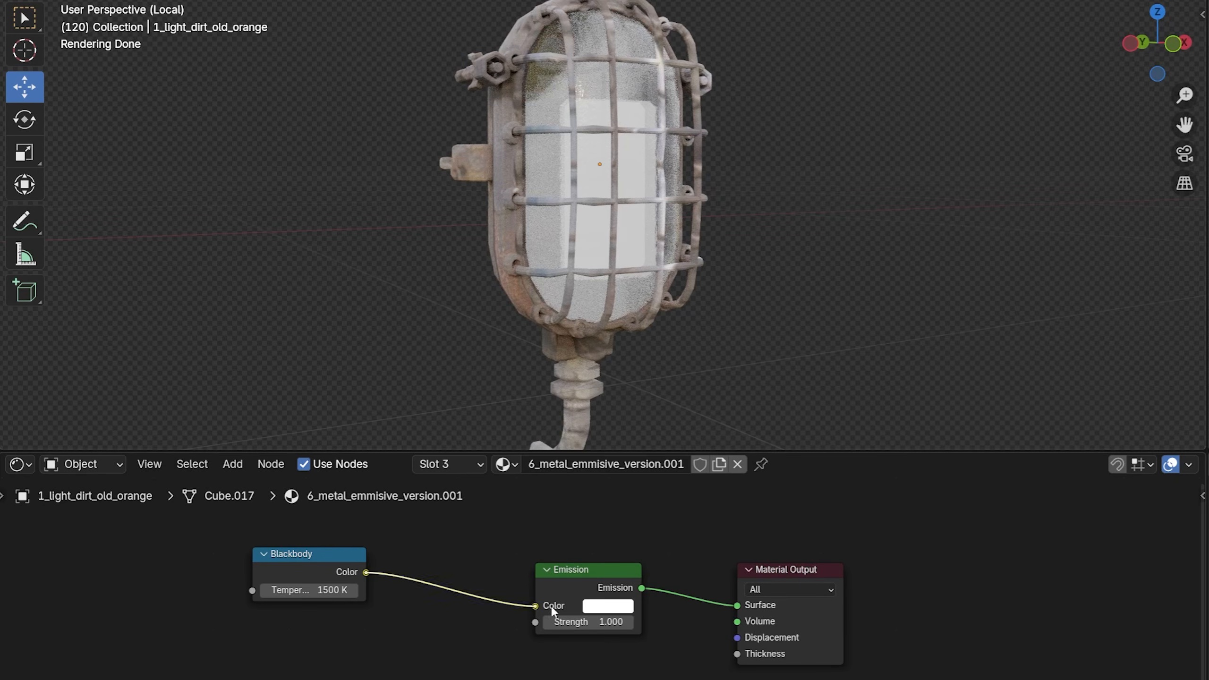
{"action": "middle_click_drag", "start_coordinate": [563, 654], "coordinate": [588, 619]}
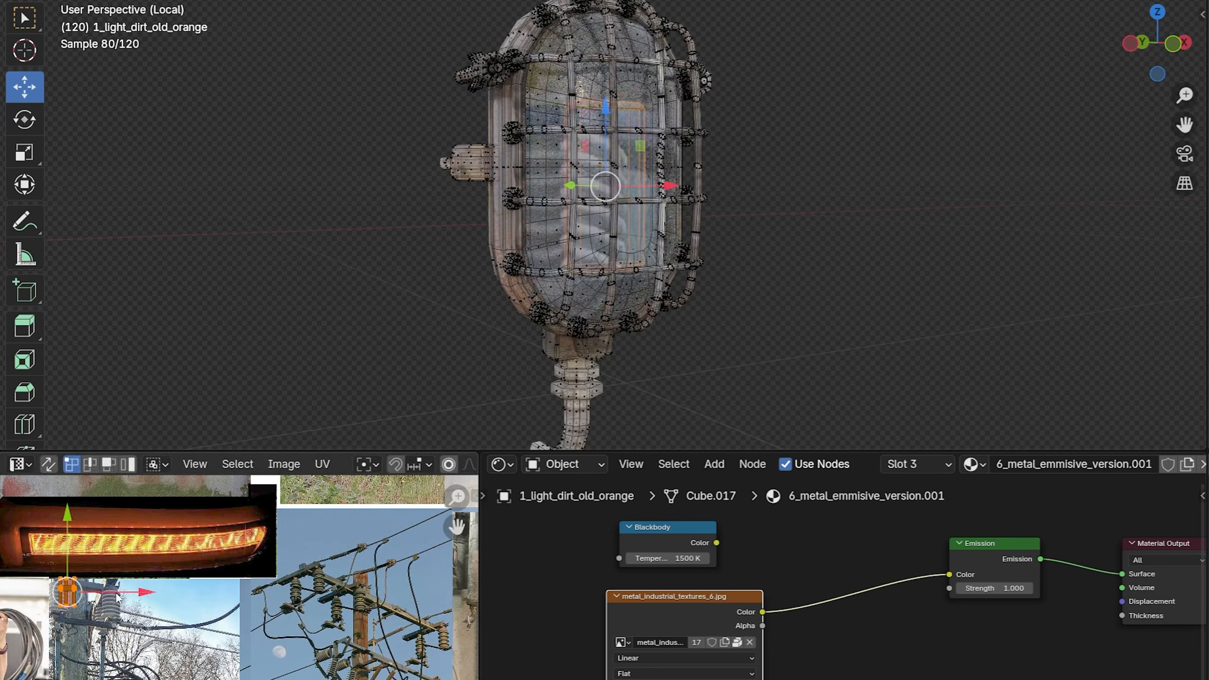
Step: Scale, rotate and vertically stretch the inner light's UVs to fit the glowing orange heater strip in the texture
{"action": "key", "text": "s"}
{"action": "left_click", "coordinate": [376, 597]}
{"action": "key", "text": "r"}
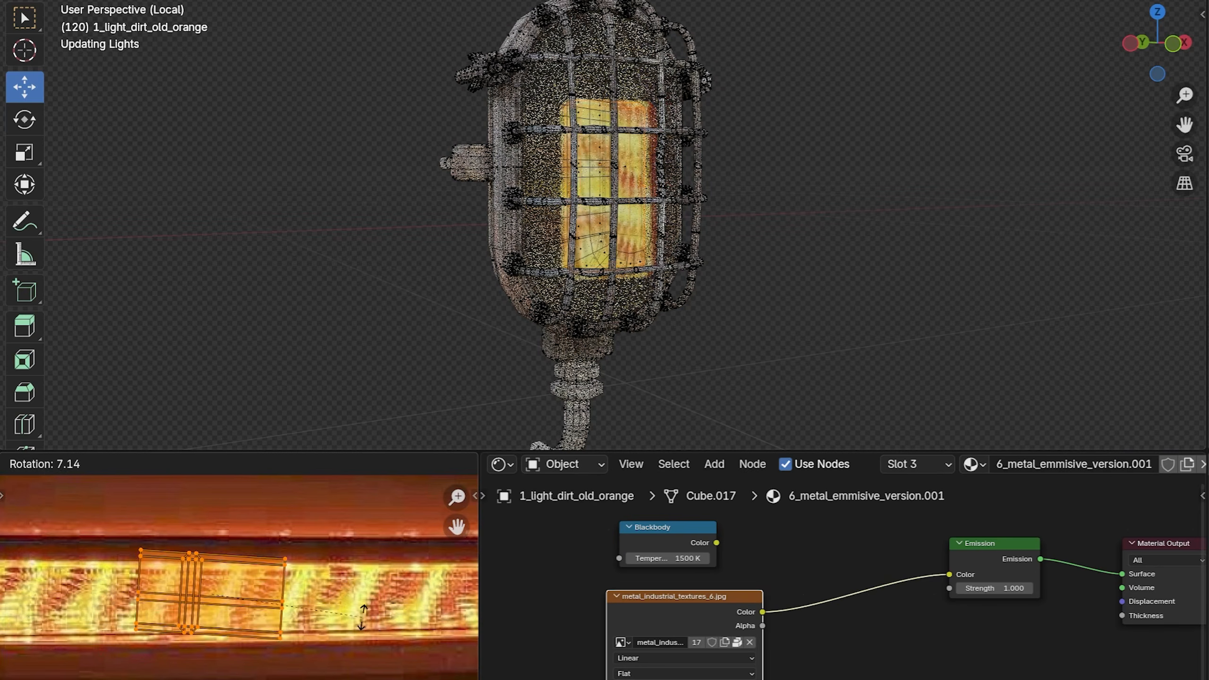
{"action": "left_click", "coordinate": [366, 604]}
{"action": "key", "text": "s"}
{"action": "key", "text": "y"}
{"action": "left_click", "coordinate": [282, 562]}
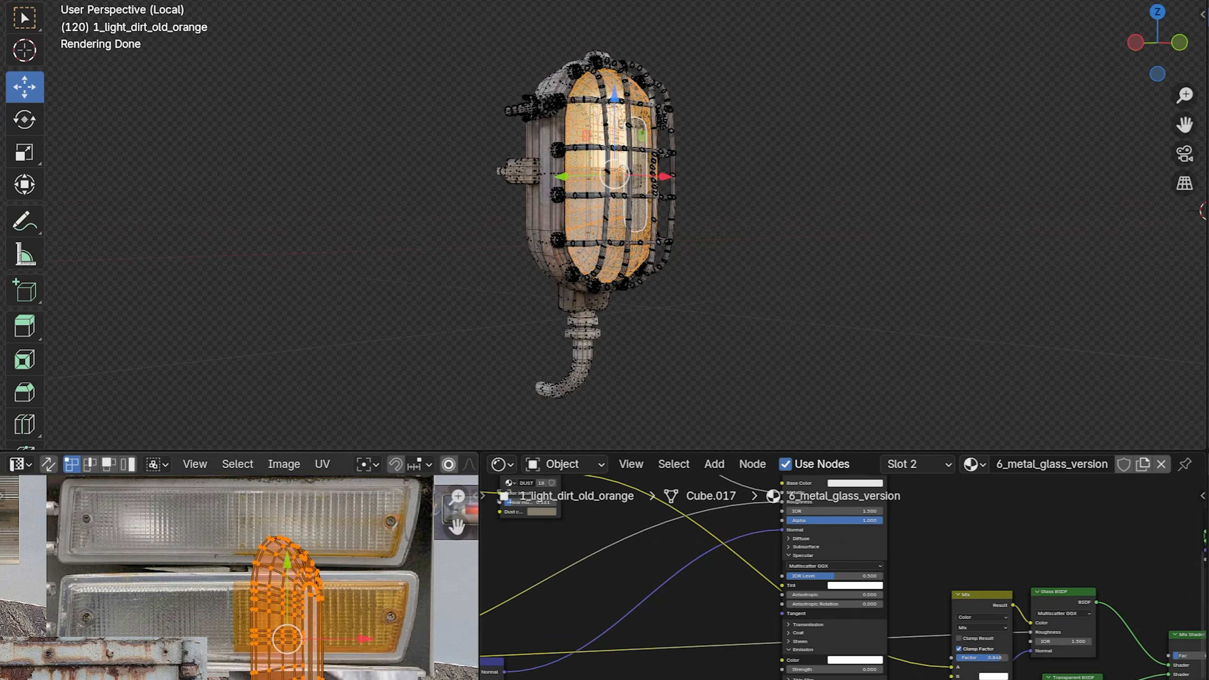
Step: Rotate the glass dome's UVs to fit the ribbed reflector photo, and adjust the color stops of the glass material's Color Ramp
{"action": "key", "text": "r"}
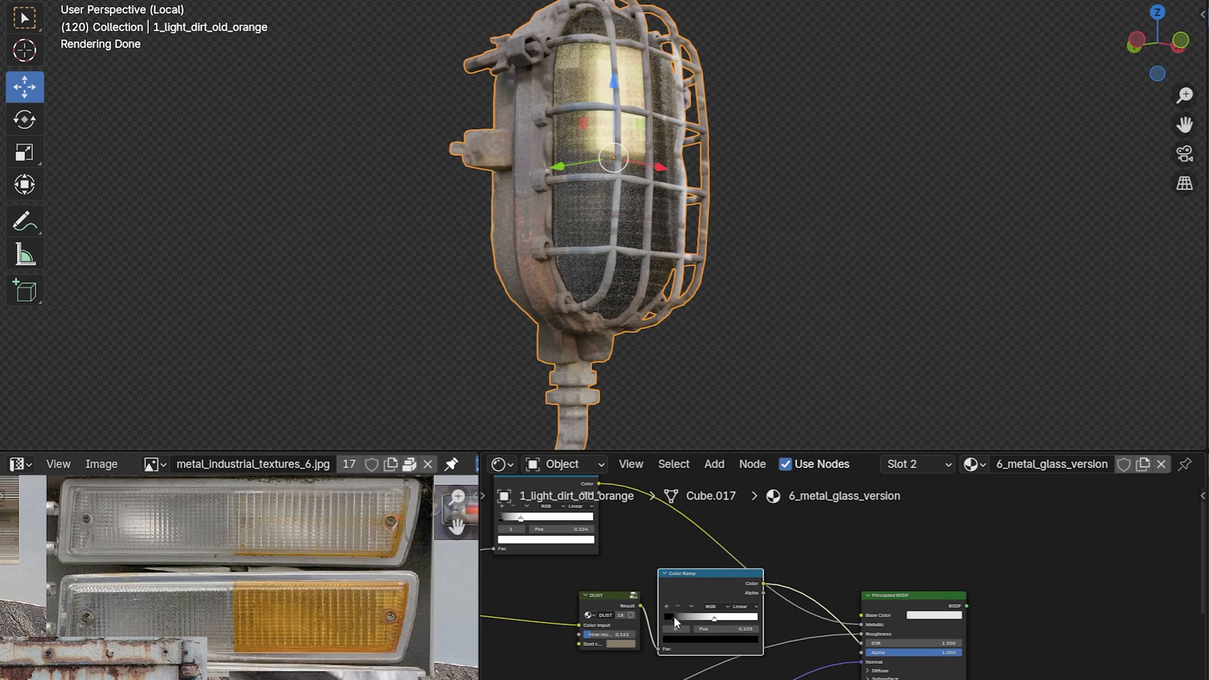
{"action": "left_click", "coordinate": [715, 619]}
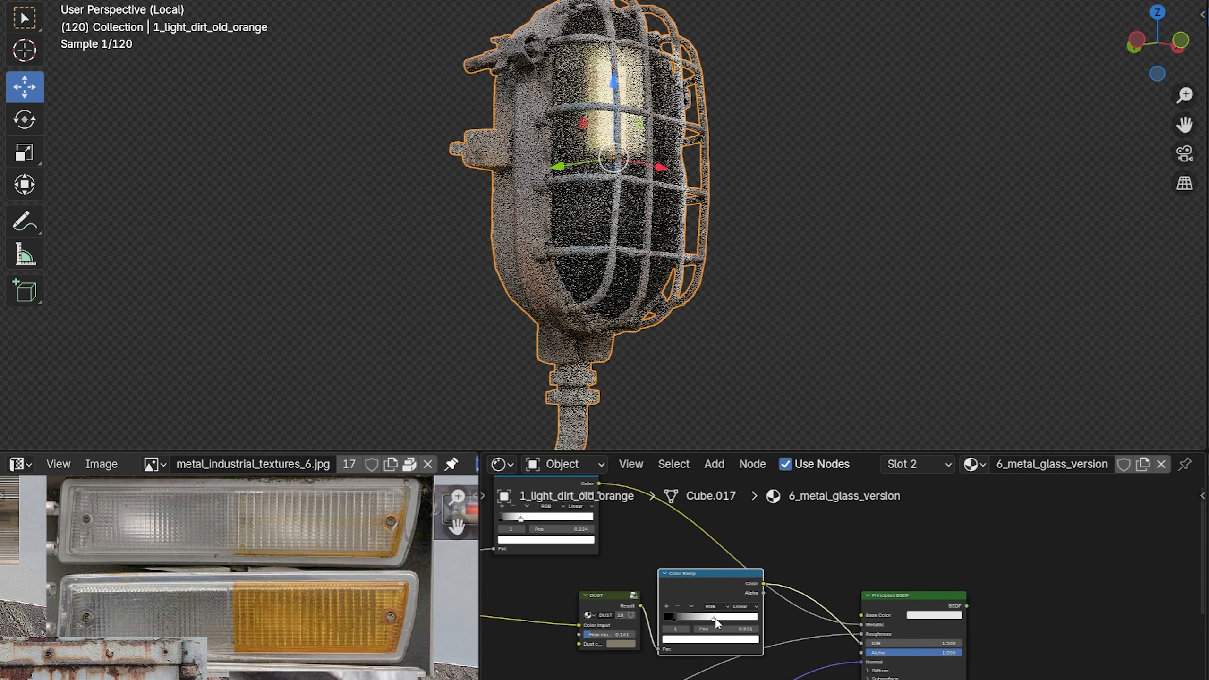
{"action": "left_click_drag", "start_coordinate": [715, 618], "coordinate": [713, 623]}
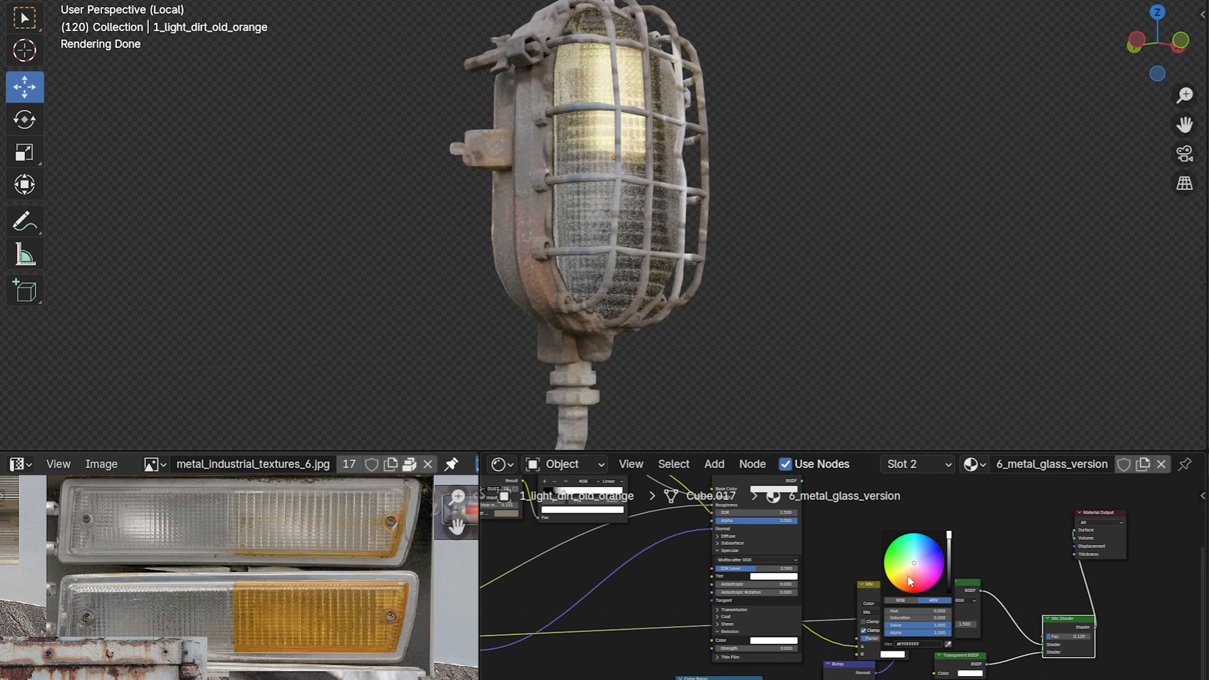
{"action": "left_click_drag", "start_coordinate": [911, 581], "coordinate": [902, 583]}
{"action": "scroll", "coordinate": [777, 344], "scroll_direction": "down", "scroll_amount": 3}
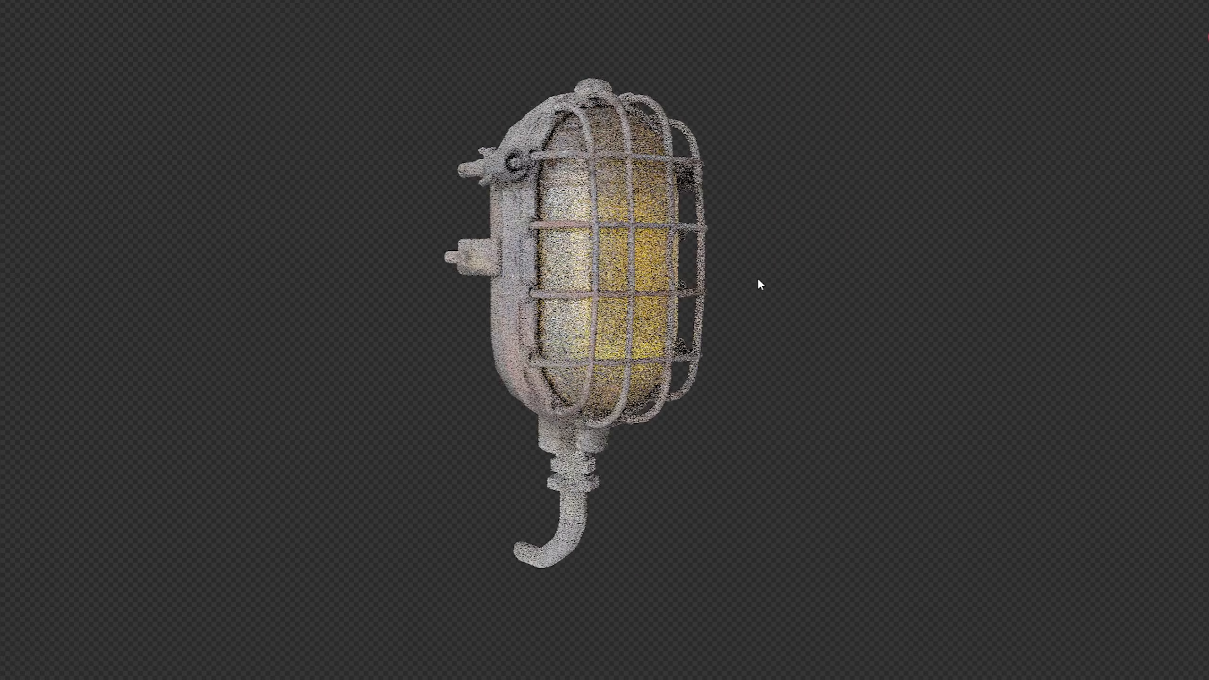
{"action": "scroll", "coordinate": [758, 280], "scroll_direction": "up", "scroll_amount": 6}
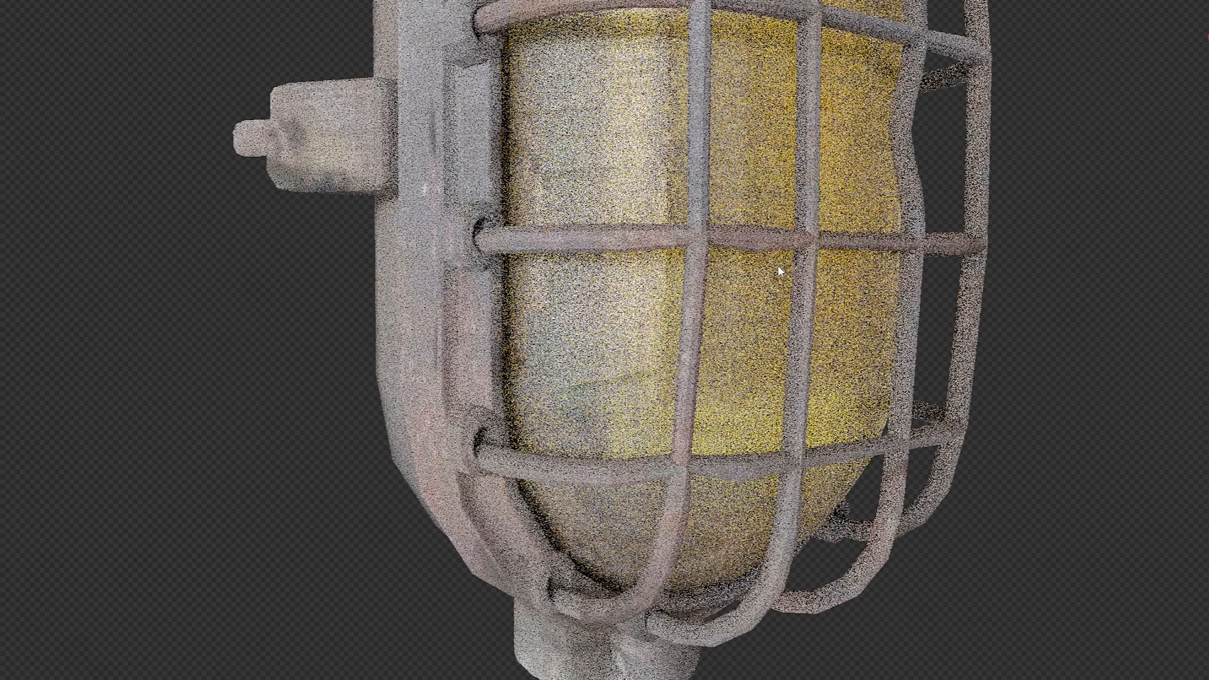
{"action": "scroll", "coordinate": [779, 267], "scroll_direction": "down", "scroll_amount": 8}
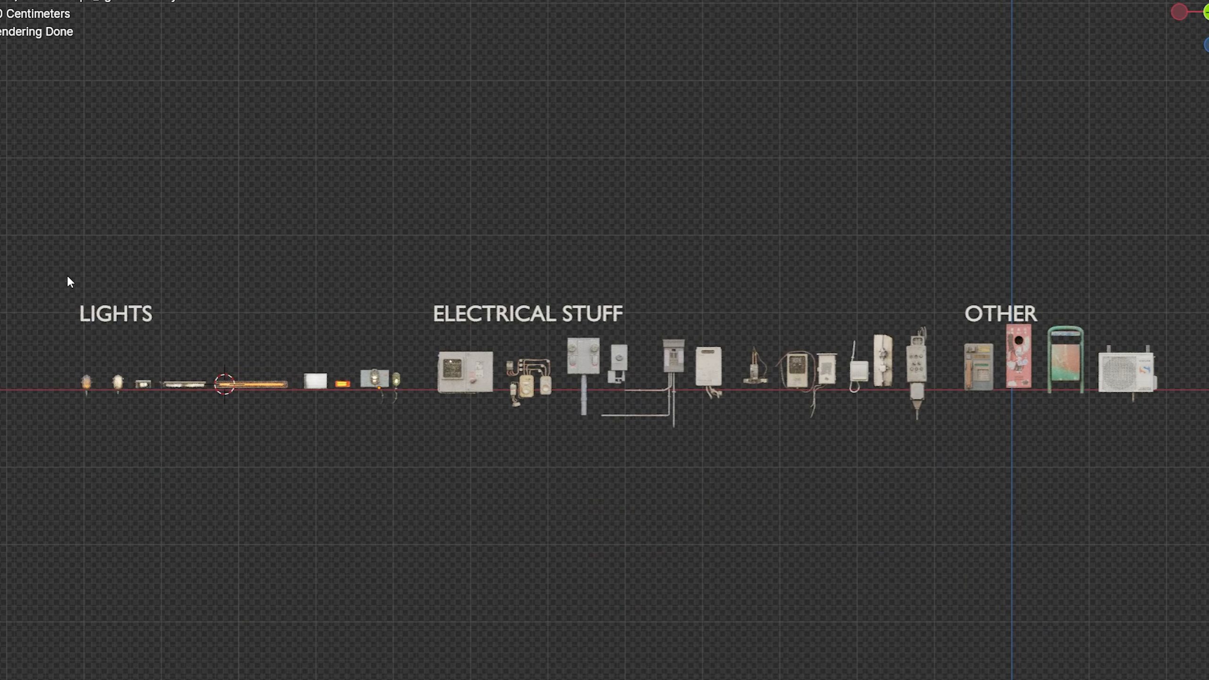
Step: Isolate the LIGHTS group in local view and inspect the material slots of several light models
{"action": "left_click_drag", "start_coordinate": [58, 268], "coordinate": [402, 403]}
{"action": "key", "text": "KP_Divide"}
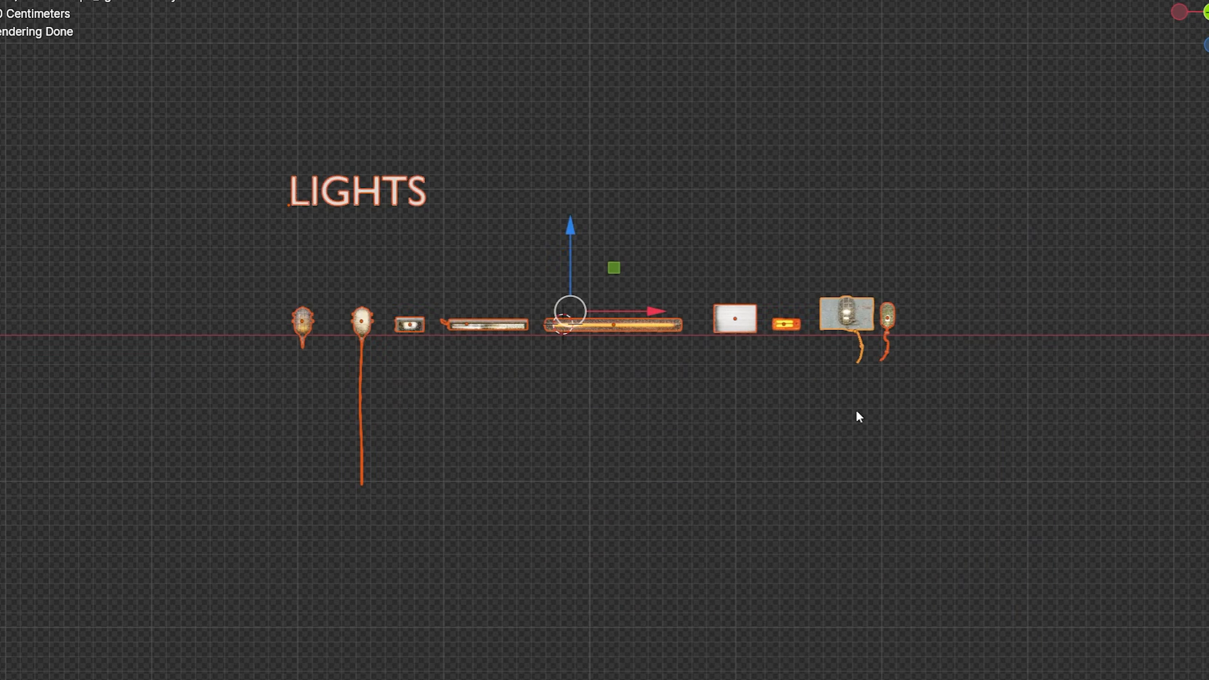
{"action": "scroll", "coordinate": [857, 408], "scroll_direction": "up", "scroll_amount": 2}
{"action": "middle_click_drag", "start_coordinate": [705, 400], "coordinate": [684, 260]}
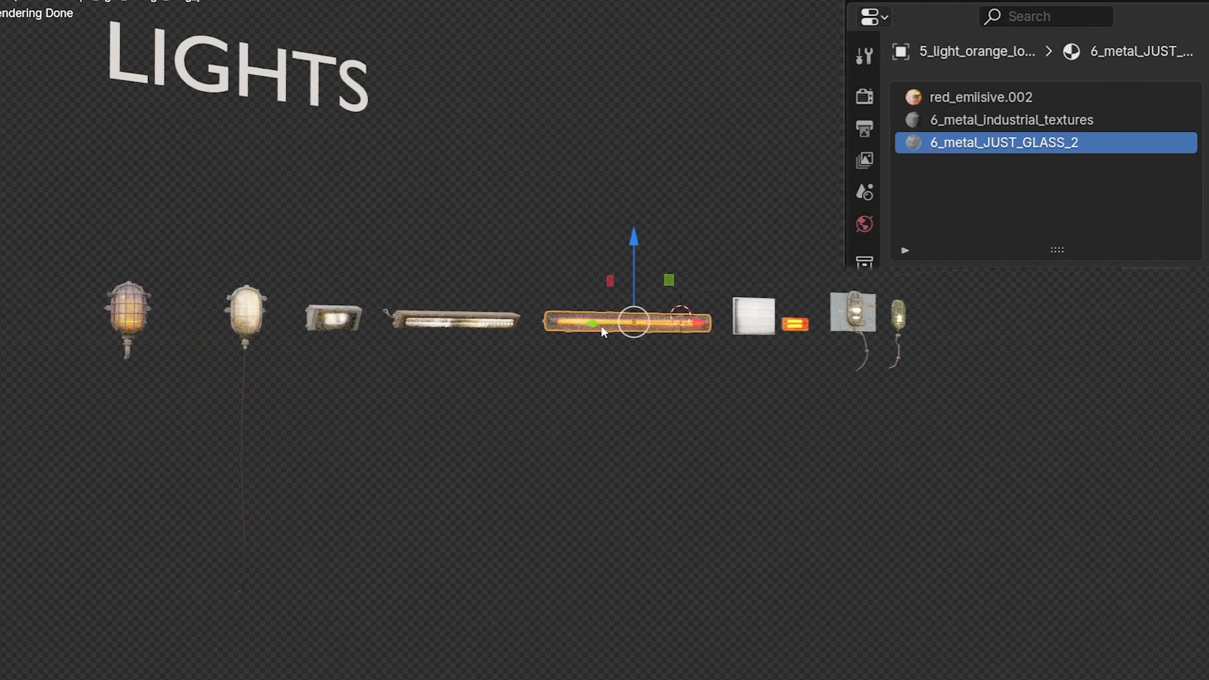
{"action": "left_click", "coordinate": [482, 319]}
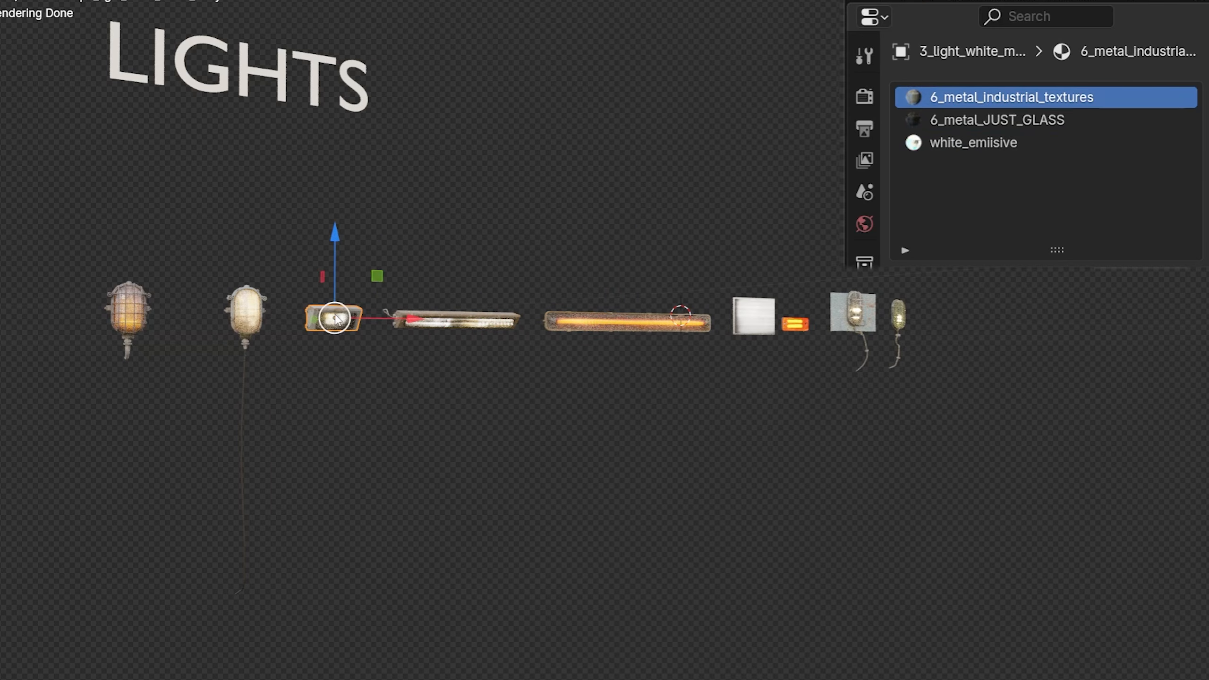
{"action": "key", "text": "KP_Divide"}
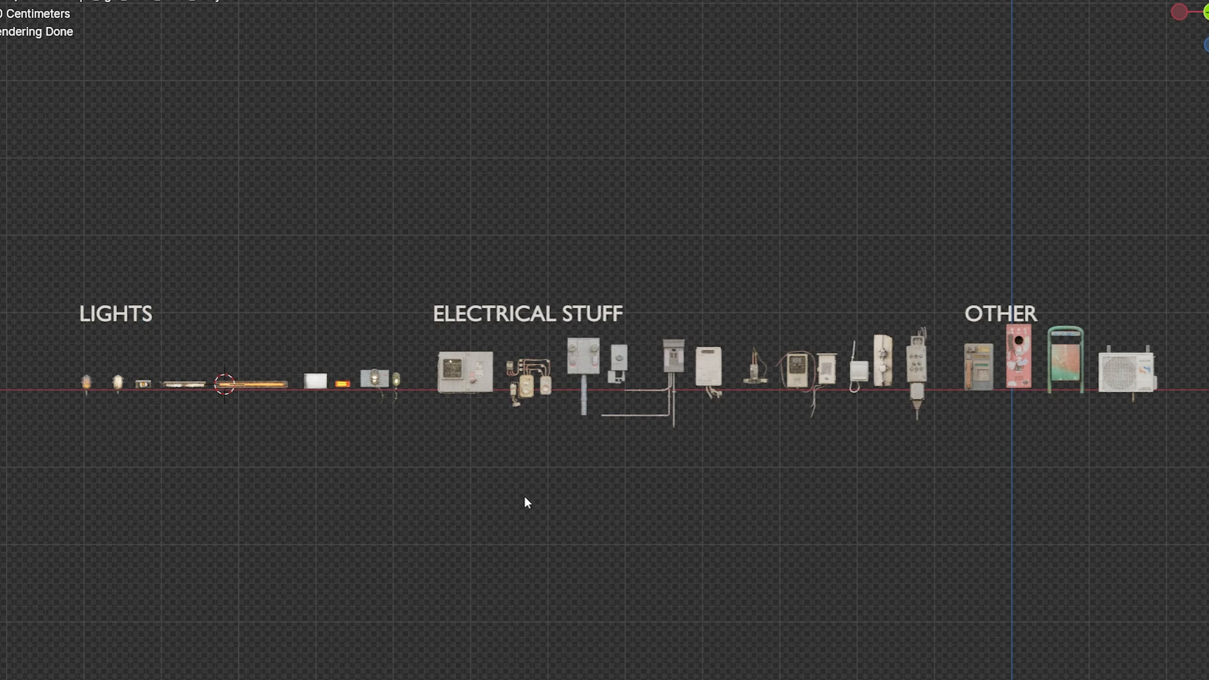
Step: Isolate the ELECTRICAL STUFF group in local view and inspect its models from an angle
{"action": "left_click_drag", "start_coordinate": [915, 374], "coordinate": [924, 364]}
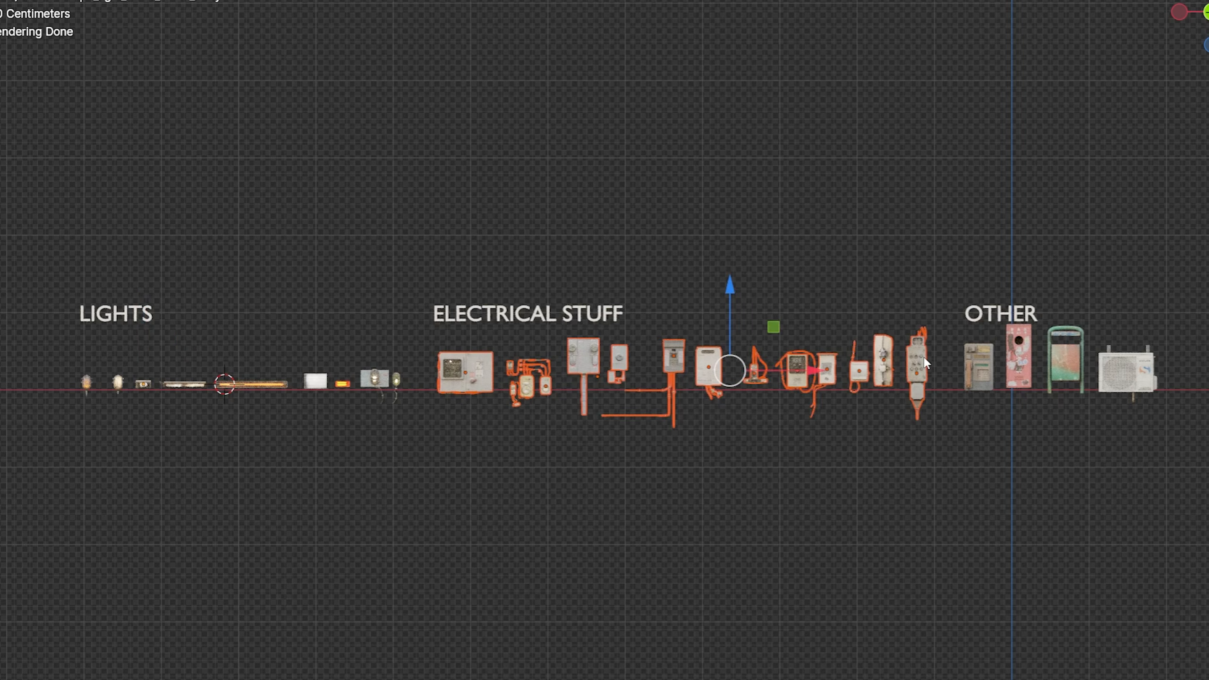
{"action": "key", "text": "KP_Divide"}
{"action": "scroll", "coordinate": [924, 355], "scroll_direction": "up", "scroll_amount": 3}
{"action": "middle_click_drag", "start_coordinate": [469, 250], "coordinate": [566, 233]}
Step: Preview the concrete texture's Color Ramp on the rusty train structure, and switch the preview back to the full Principled BSDF material
{"action": "left_click", "coordinate": [568, 135]}
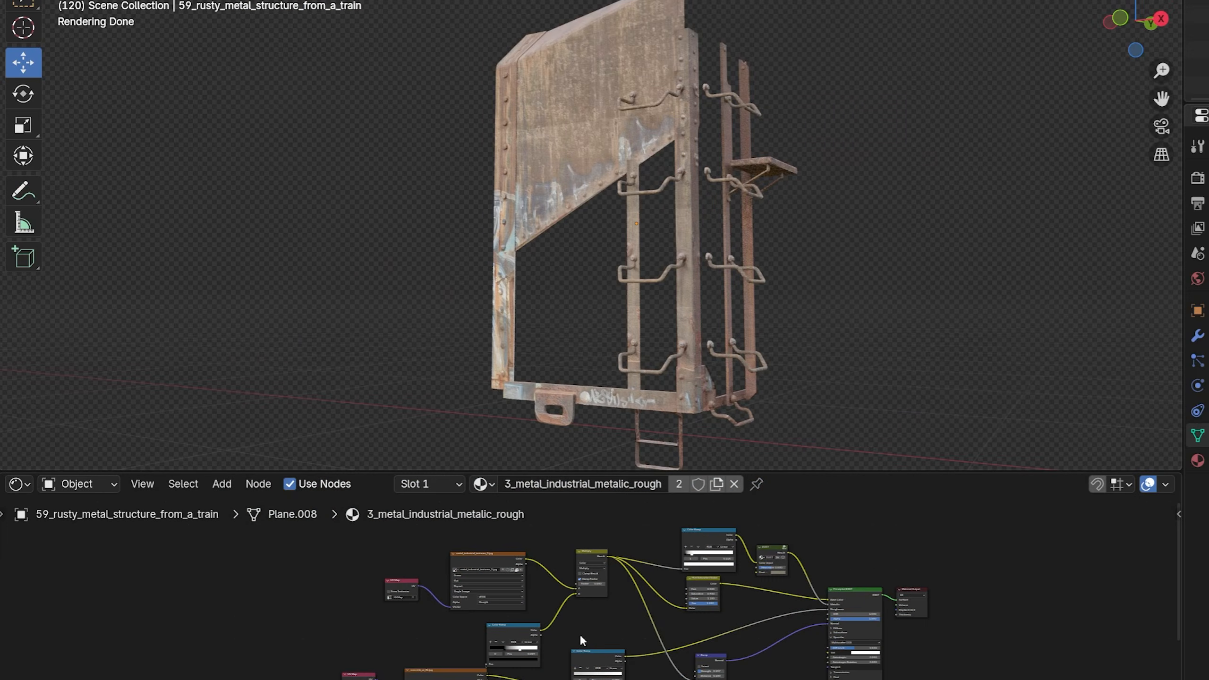
{"action": "scroll", "coordinate": [580, 635], "scroll_direction": "up", "scroll_amount": 2}
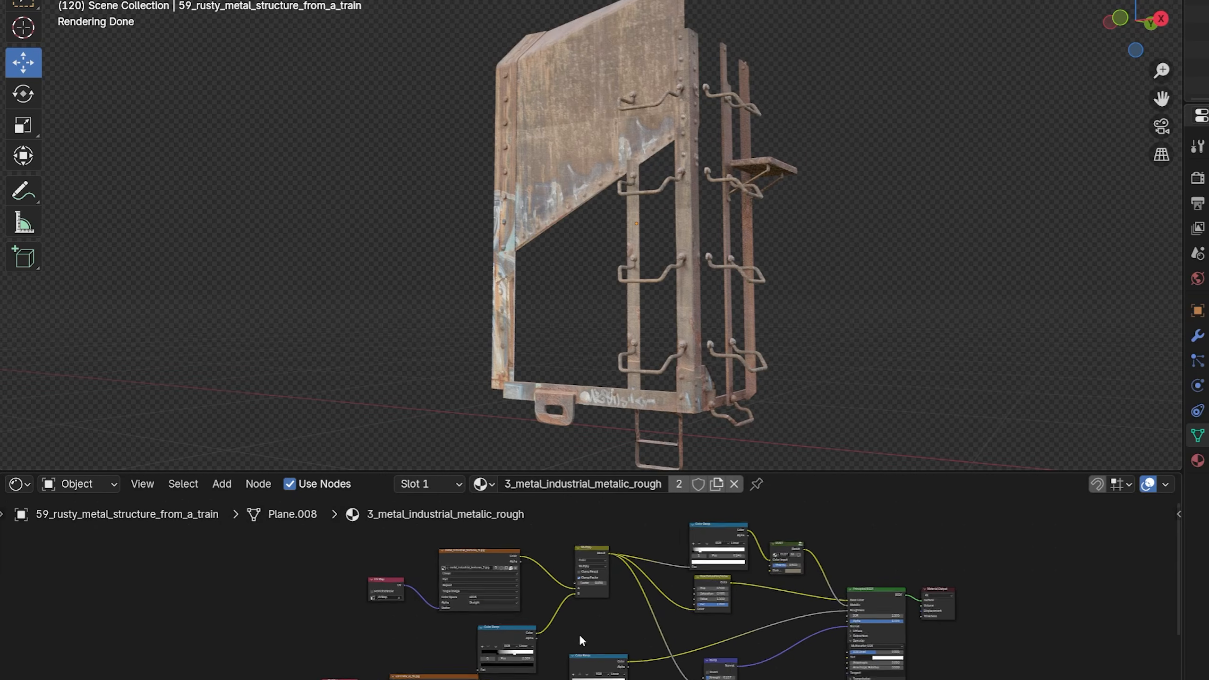
{"action": "middle_click_drag", "start_coordinate": [579, 634], "coordinate": [575, 571]}
{"action": "left_click", "coordinate": [575, 571], "text": "ctrl+shift"}
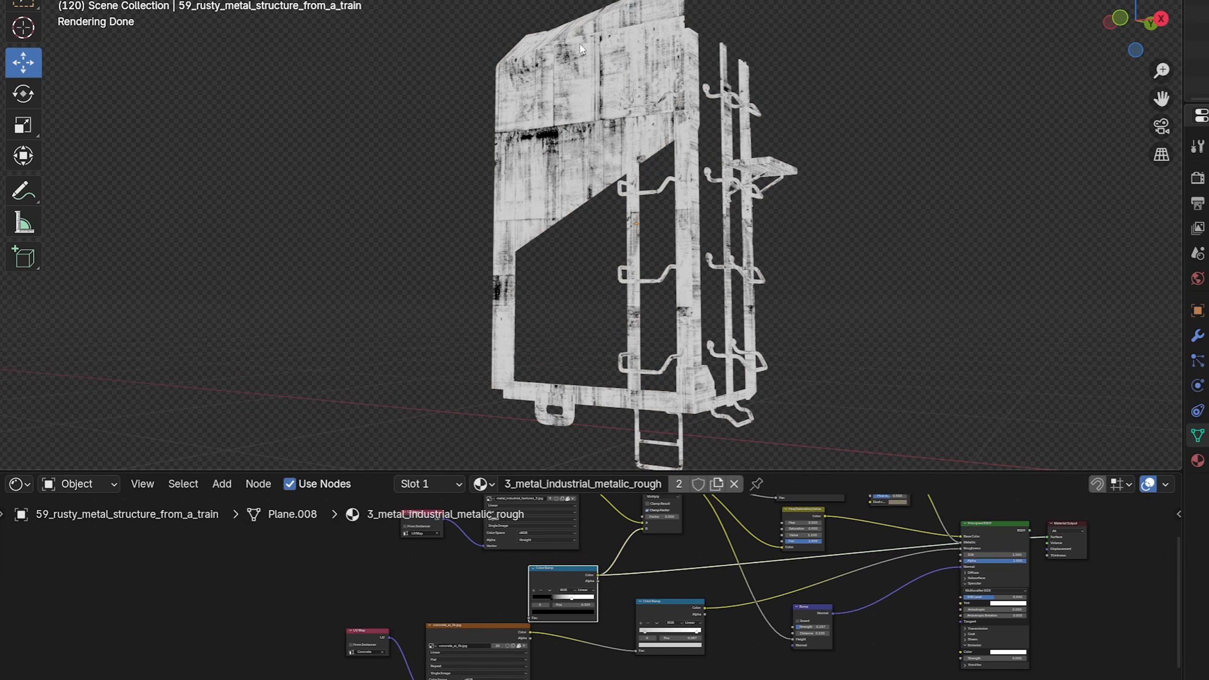
{"action": "left_click", "coordinate": [960, 543], "text": "ctrl+shift"}
{"action": "scroll", "coordinate": [807, 580], "scroll_direction": "up", "scroll_amount": 4}
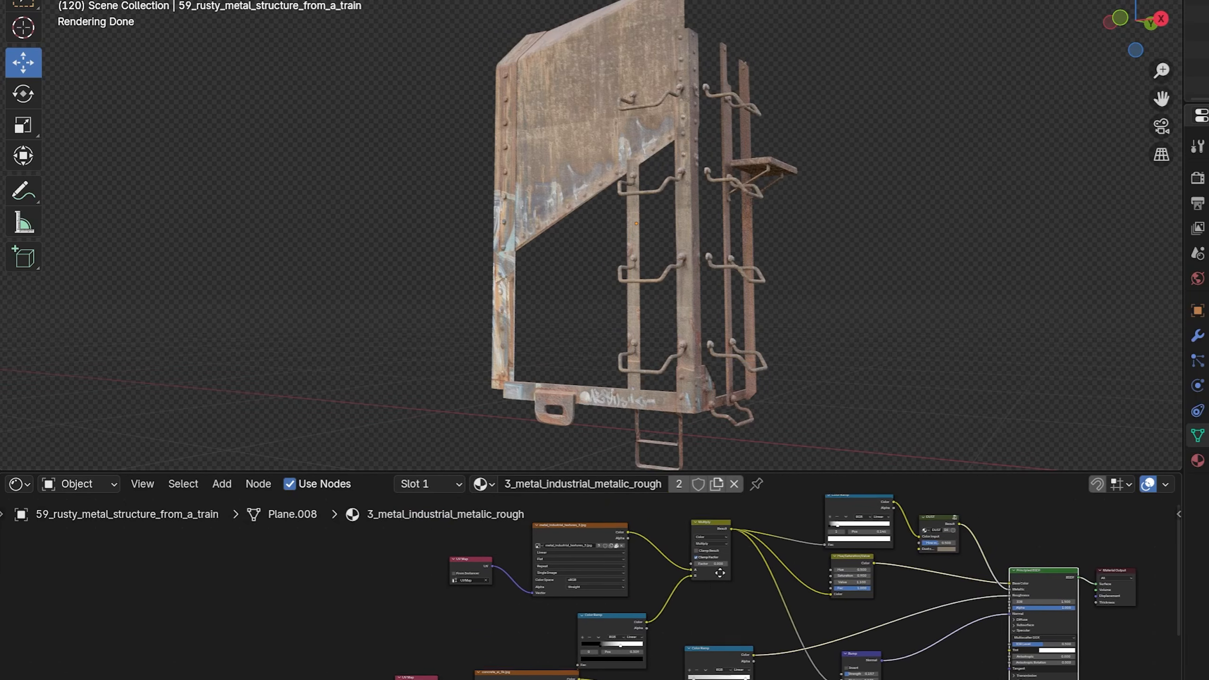
Step: Set the factor of the Multiply node blending the concrete texture into the metal texture to about 0.5
{"action": "middle_click_drag", "start_coordinate": [698, 625], "coordinate": [694, 658]}
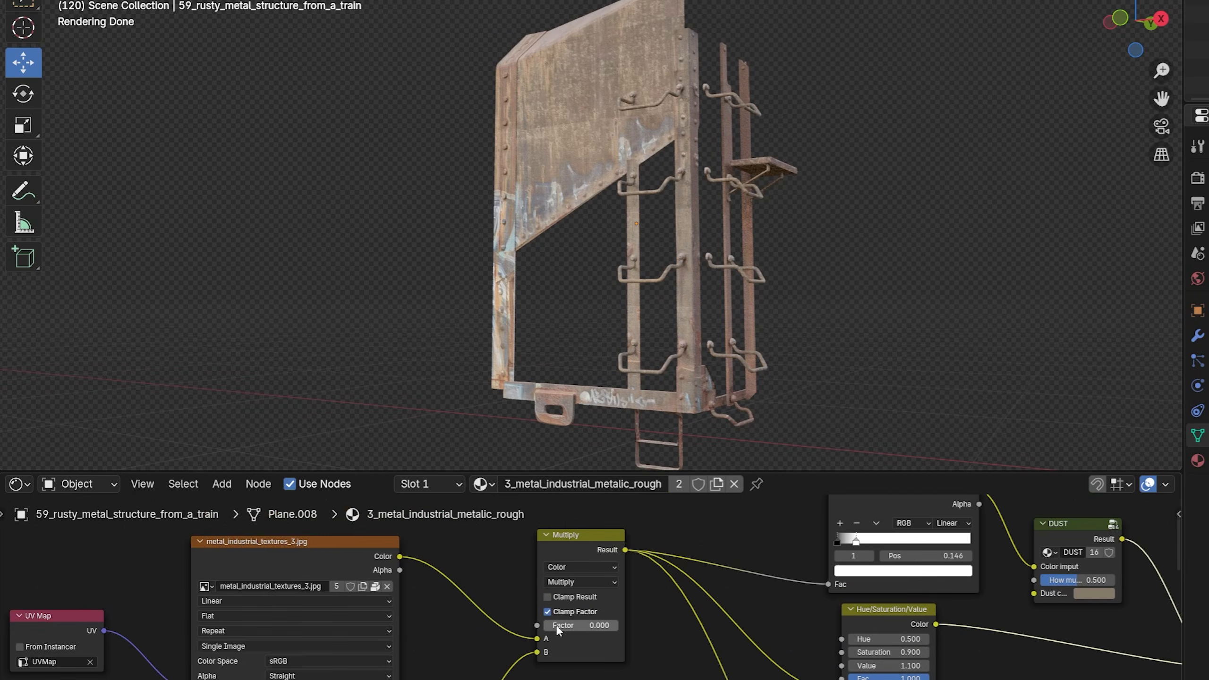
{"action": "left_click_drag", "start_coordinate": [559, 626], "coordinate": [618, 626]}
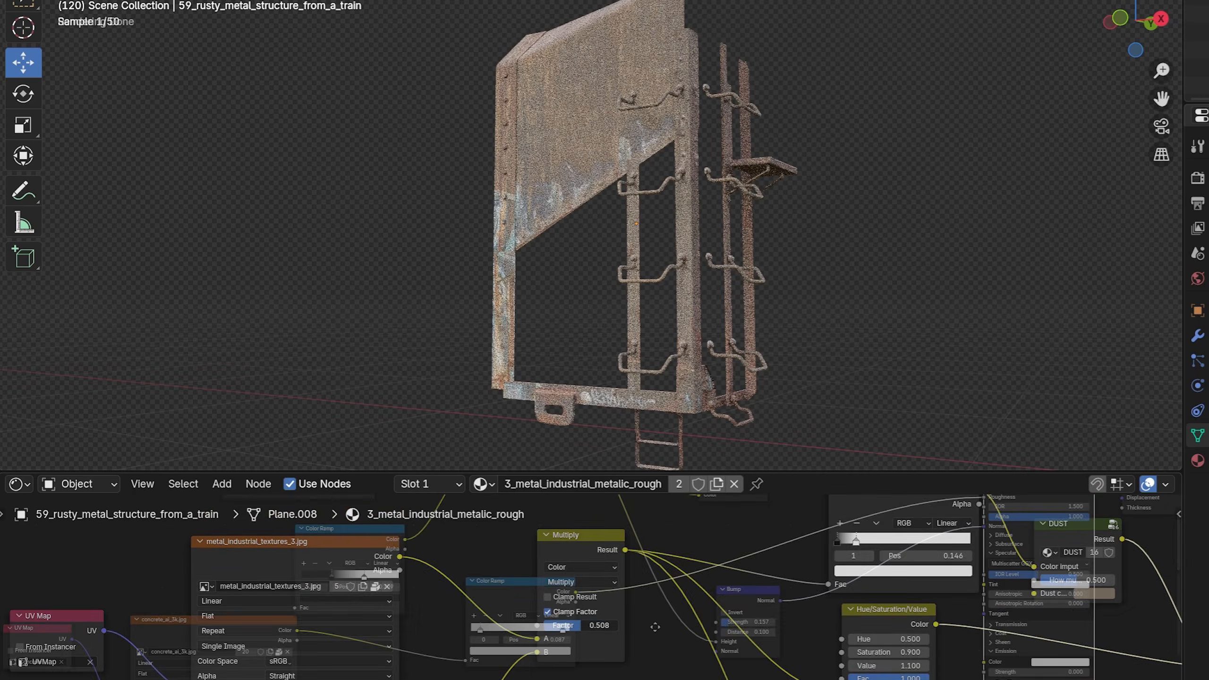
{"action": "left_click", "coordinate": [580, 609]}
{"action": "left_click_drag", "start_coordinate": [634, 465], "coordinate": [634, 521]}
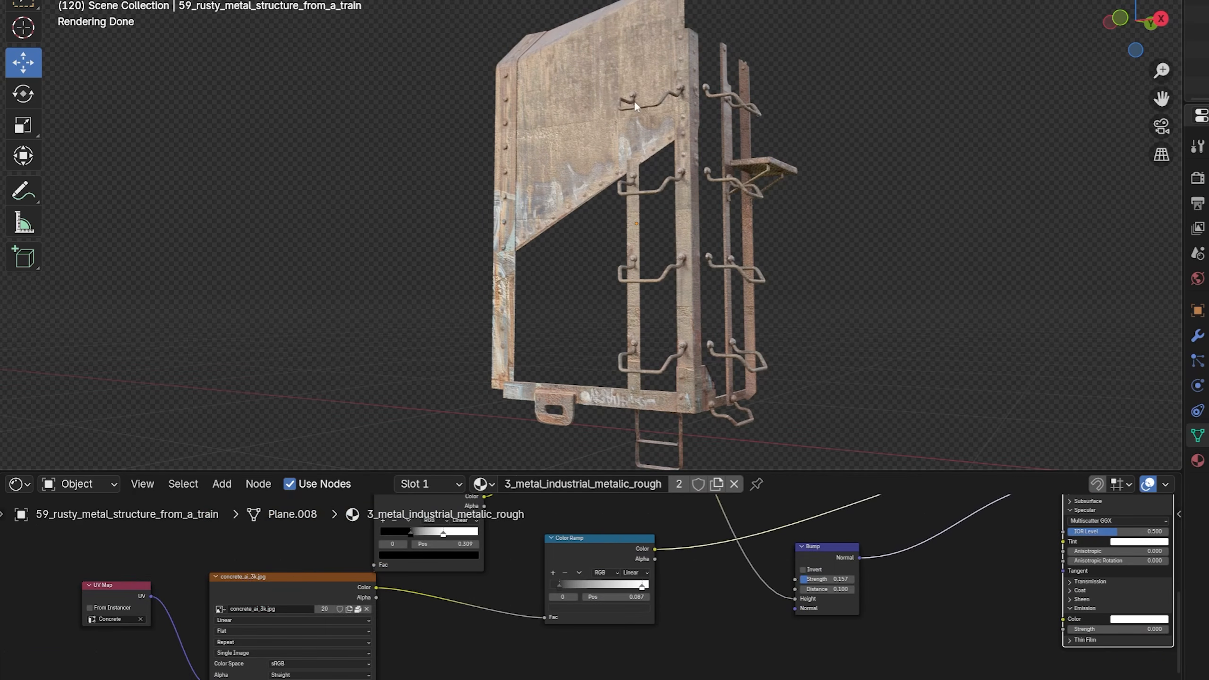
Step: Move the dark stop of the roughness Color Ramp to 0.222 and adjust the Bump node's strength
{"action": "mouse_move", "coordinate": [560, 585]}
{"action": "left_mouse_down"}
{"action": "mouse_move", "coordinate": [599, 587]}
{"action": "mouse_move", "coordinate": [572, 585]}
{"action": "left_mouse_up"}
{"action": "left_click_drag", "start_coordinate": [634, 494], "coordinate": [634, 470]}
{"action": "scroll", "coordinate": [896, 596], "scroll_direction": "up", "scroll_amount": 2}
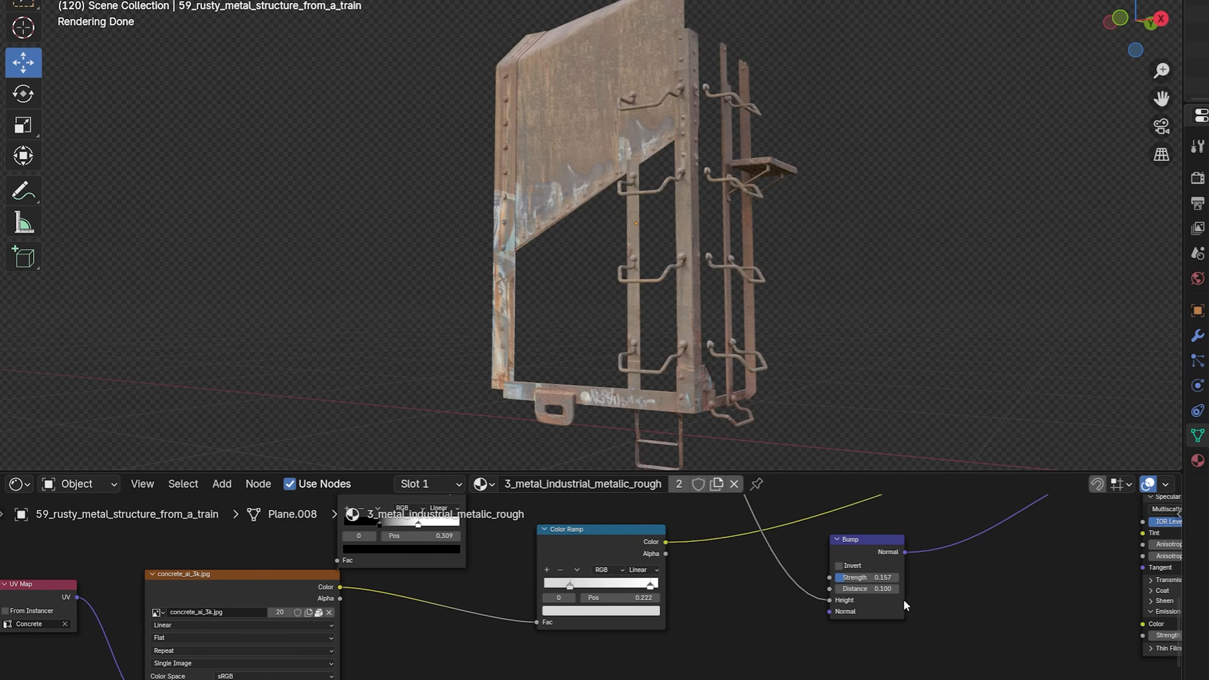
{"action": "left_click_drag", "start_coordinate": [875, 579], "coordinate": [860, 578]}
Step: Select the train structure's Concrete UV map and examine how the concrete texture uses it
{"action": "left_click", "coordinate": [934, 428]}
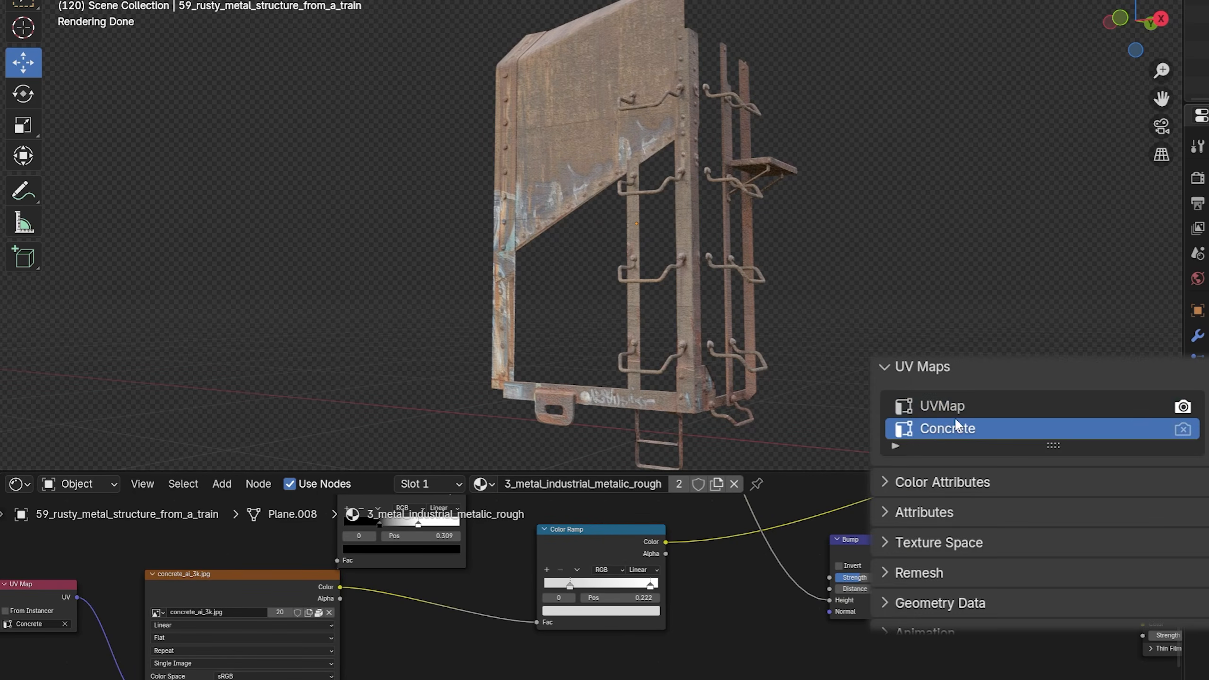
{"action": "middle_click_drag", "start_coordinate": [216, 590], "coordinate": [504, 596]}
{"action": "scroll", "coordinate": [499, 597], "scroll_direction": "up", "scroll_amount": 4}
{"action": "middle_click_drag", "start_coordinate": [446, 634], "coordinate": [496, 574]}
{"action": "scroll", "coordinate": [462, 611], "scroll_direction": "down", "scroll_amount": 3}
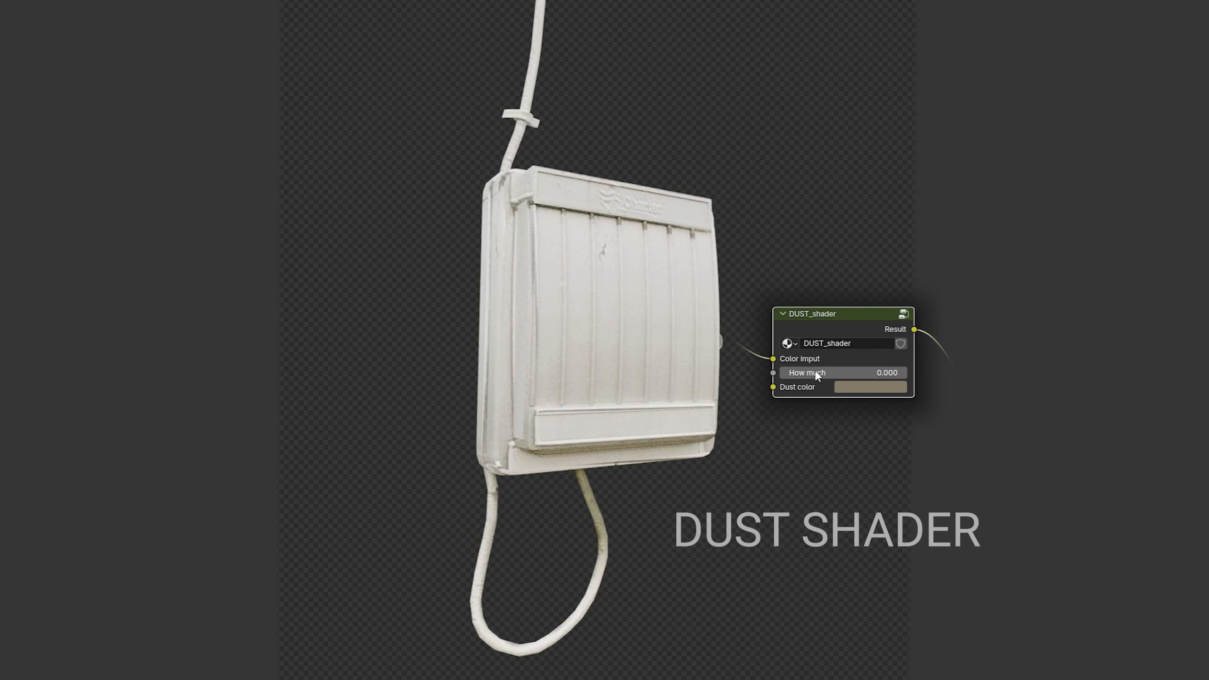
Step: Raise the How much value of the white box's dust shader, and open the DUST node group to examine its nodes
{"action": "left_click_drag", "start_coordinate": [815, 371], "coordinate": [942, 373]}
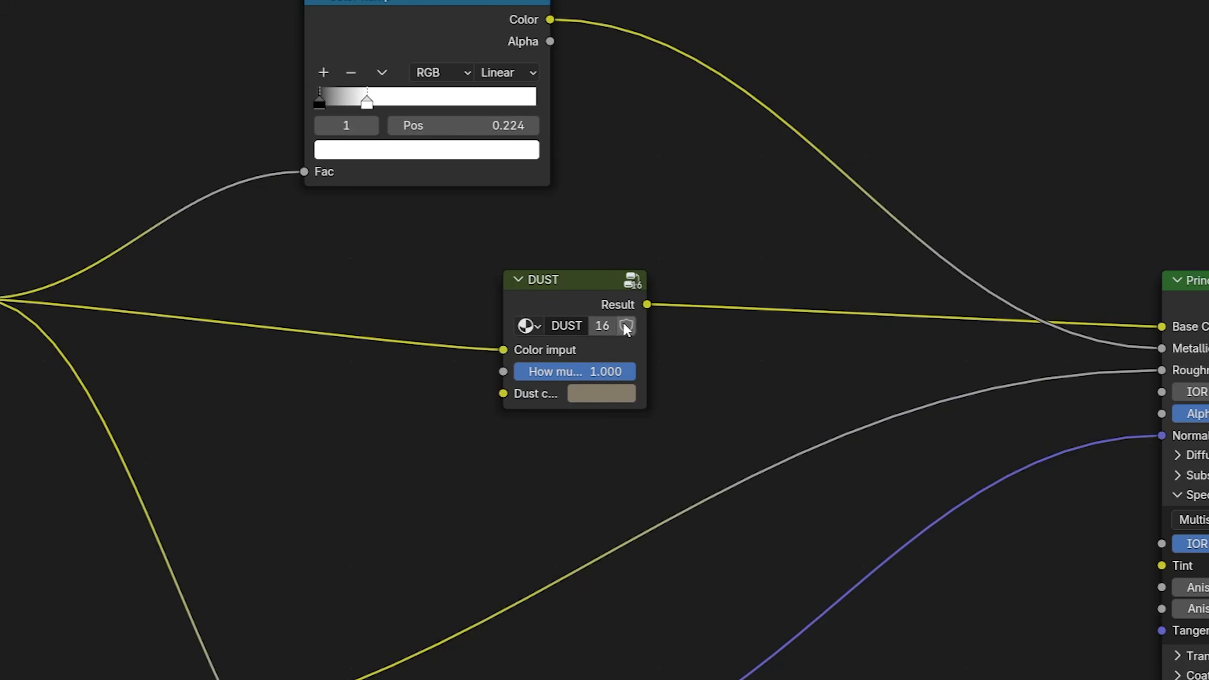
{"action": "left_click", "coordinate": [634, 284]}
{"action": "scroll", "coordinate": [588, 303], "scroll_direction": "down", "scroll_amount": 8}
{"action": "middle_click_drag", "start_coordinate": [591, 445], "coordinate": [579, 169]}
{"action": "scroll", "coordinate": [638, 243], "scroll_direction": "down", "scroll_amount": 6}
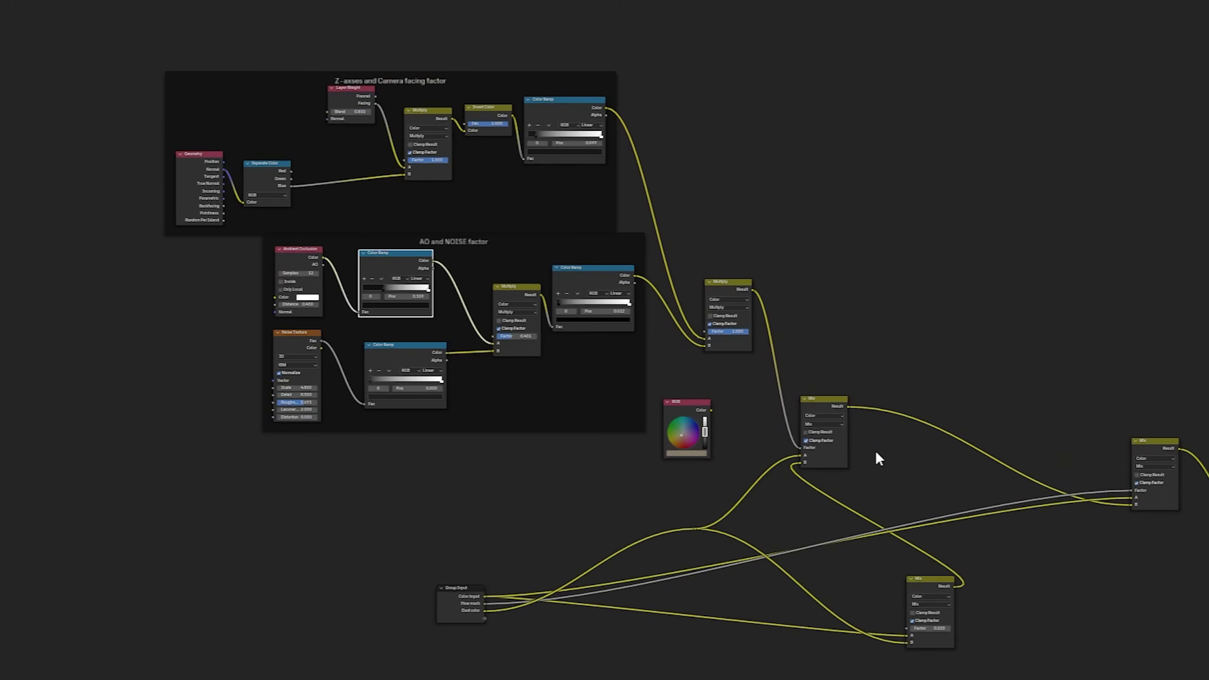
{"action": "middle_click_drag", "start_coordinate": [876, 451], "coordinate": [743, 407]}
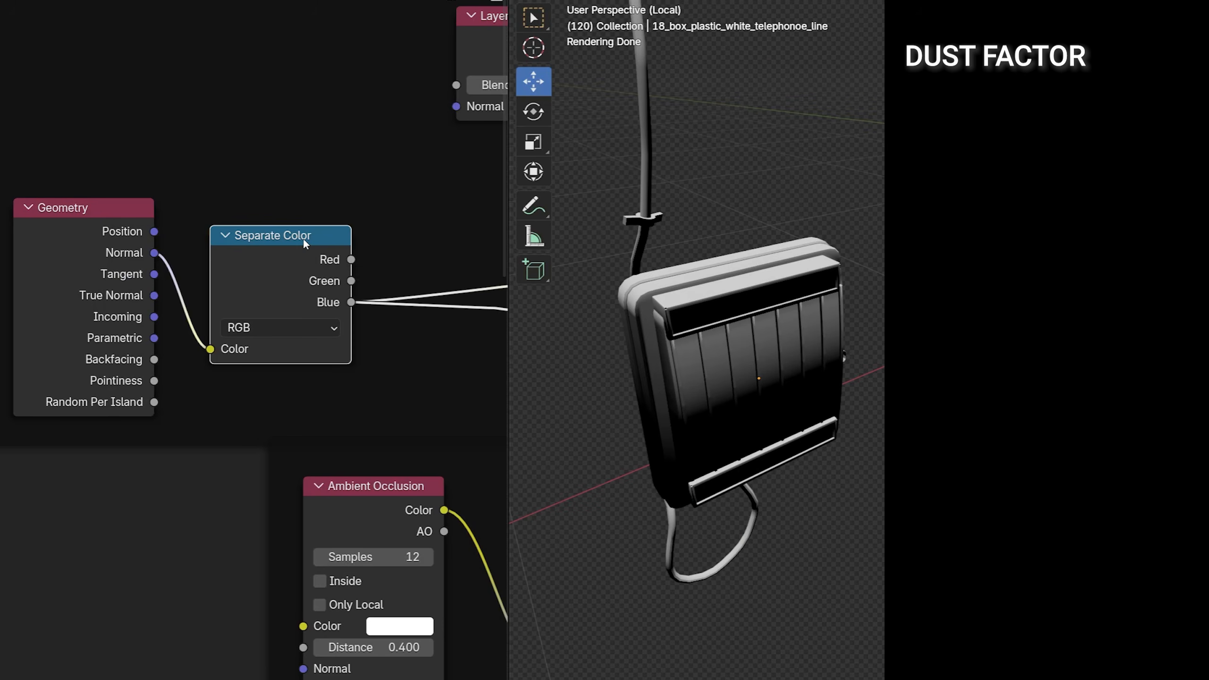
Step: Preview the normal's blue channel and the Layer Weight's Facing output on the telephone line box from several angles
{"action": "middle_click_drag", "start_coordinate": [723, 330], "coordinate": [744, 265]}
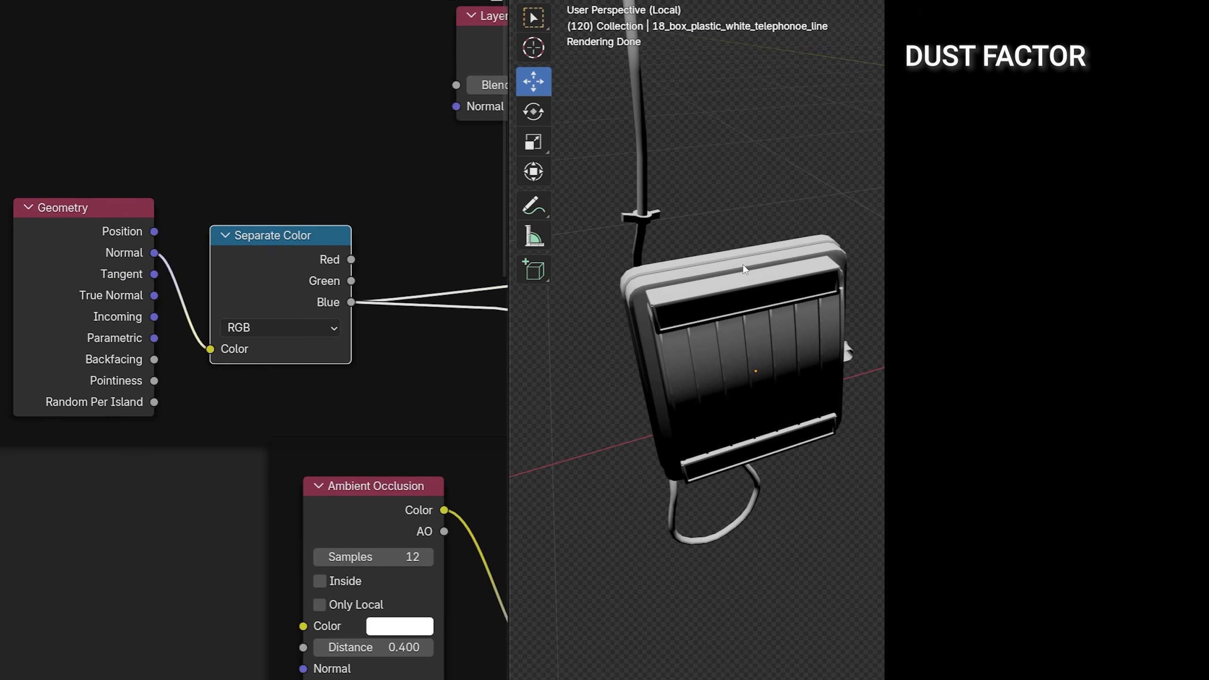
{"action": "scroll", "coordinate": [399, 188], "scroll_direction": "down", "scroll_amount": 4}
{"action": "middle_click_drag", "start_coordinate": [392, 185], "coordinate": [83, 253]}
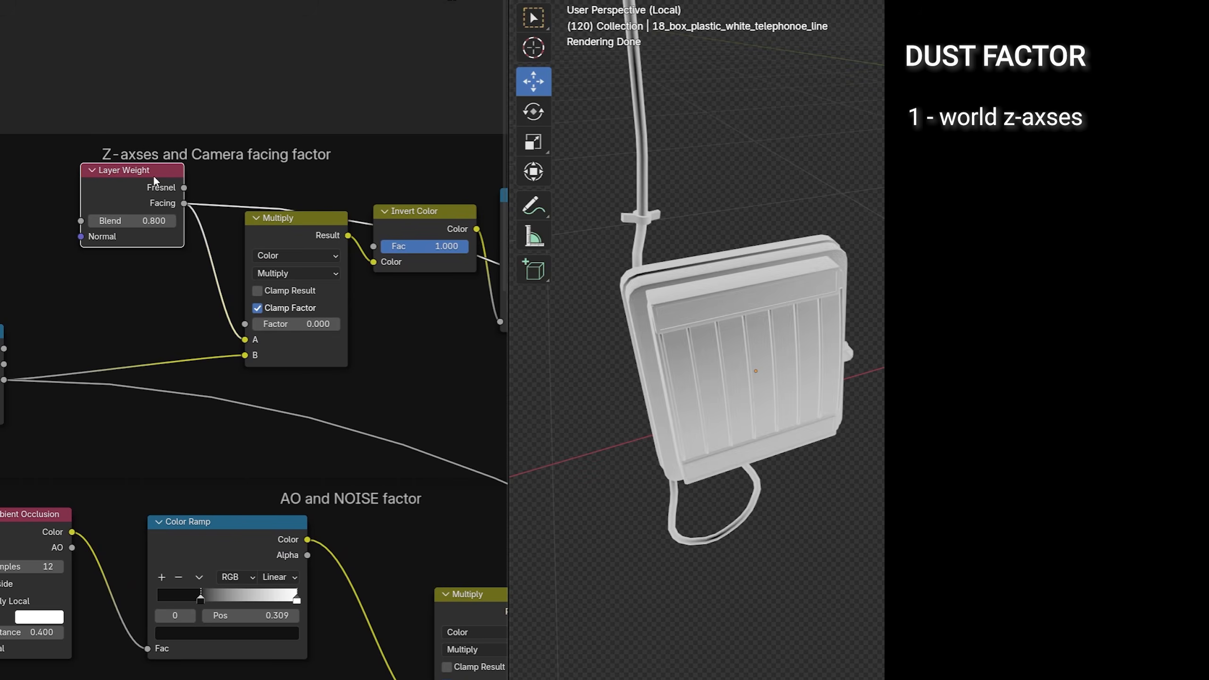
{"action": "middle_click_drag", "start_coordinate": [729, 362], "coordinate": [740, 284]}
{"action": "middle_click_drag", "start_coordinate": [730, 385], "coordinate": [740, 296]}
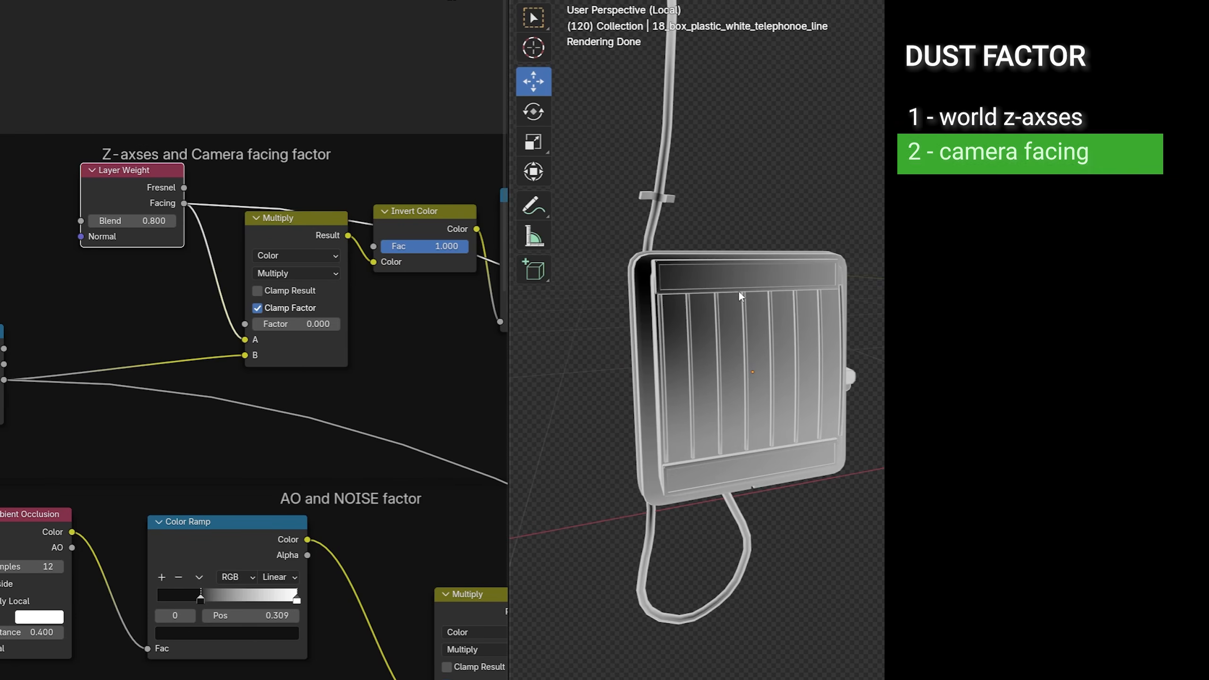
Step: Preview the ambient occlusion Color Ramp on the telephone line box and move its dark stop to 0.550
{"action": "middle_click_drag", "start_coordinate": [328, 642], "coordinate": [251, 356]}
{"action": "left_click", "coordinate": [155, 247], "text": "ctrl+shift"}
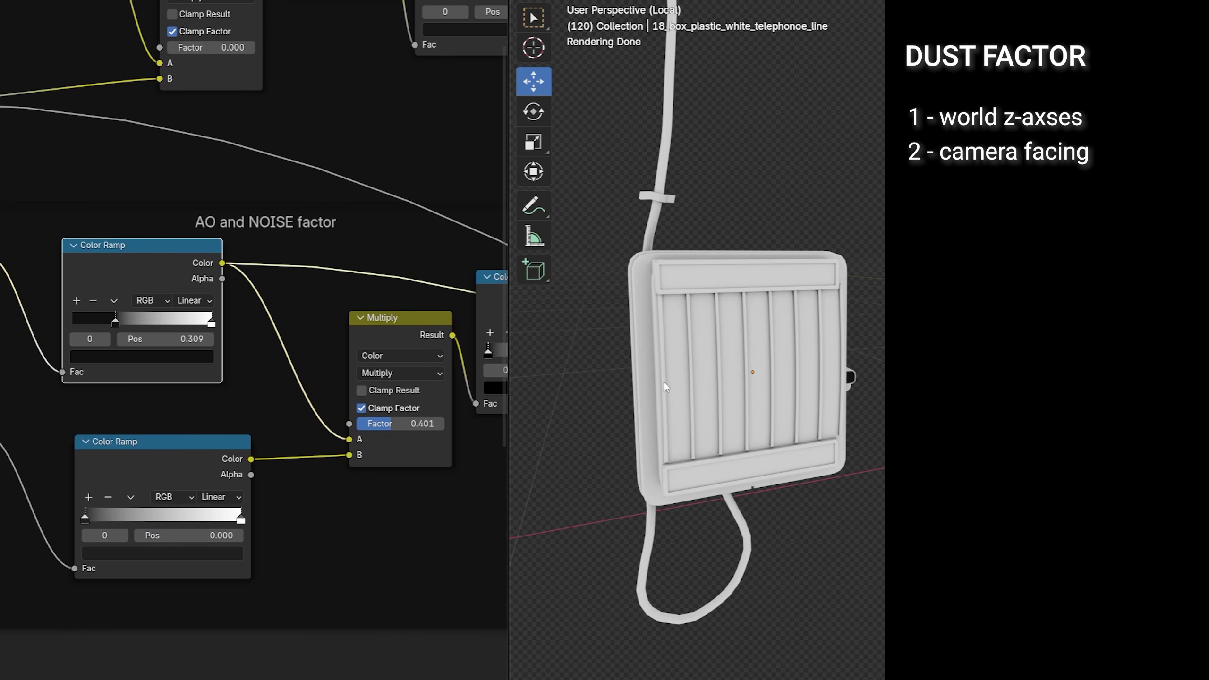
{"action": "left_click_drag", "start_coordinate": [127, 322], "coordinate": [152, 322]}
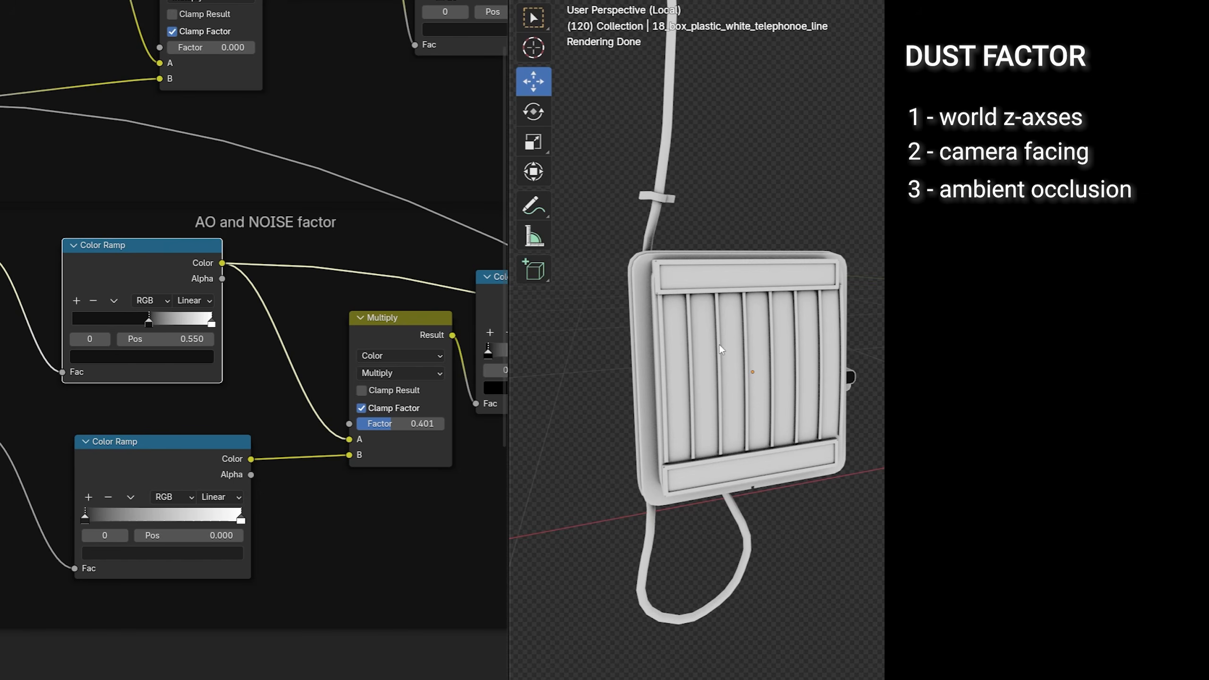
Step: Preview the noise Color Ramp on the telephone line box, adjust its dark stop, and view the combined dust factor
{"action": "left_click", "coordinate": [185, 443], "text": "ctrl+shift"}
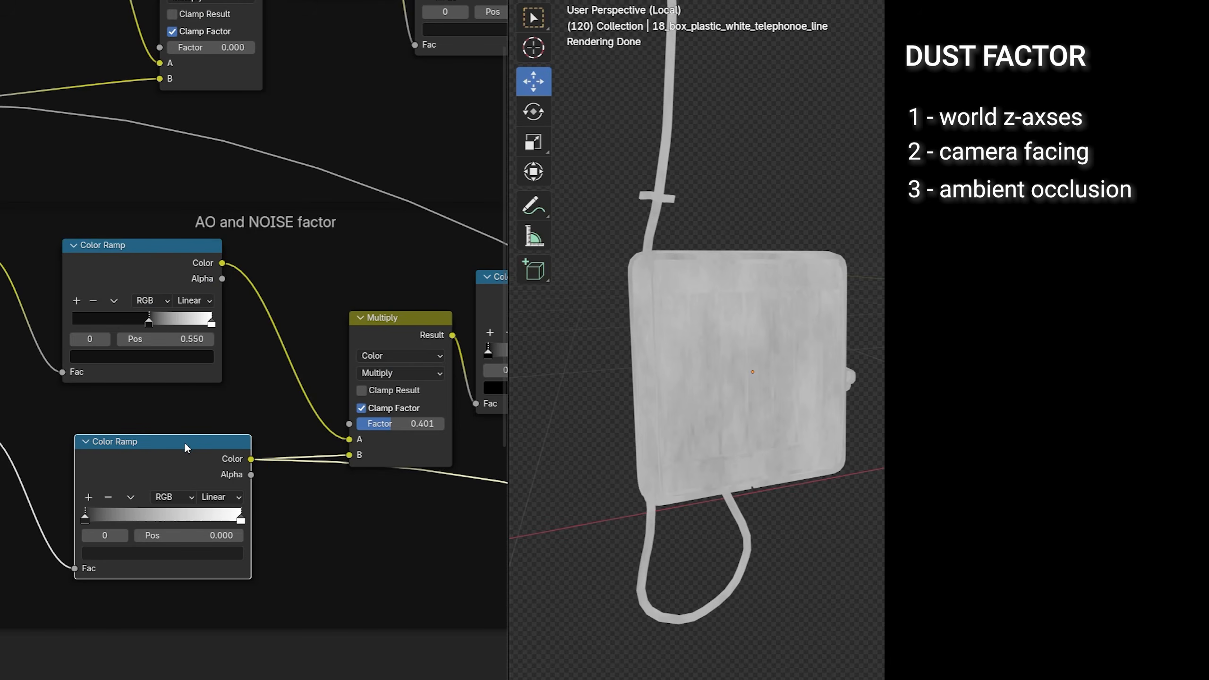
{"action": "mouse_move", "coordinate": [84, 517]}
{"action": "left_mouse_down"}
{"action": "mouse_move", "coordinate": [152, 518]}
{"action": "mouse_move", "coordinate": [83, 519]}
{"action": "left_mouse_up"}
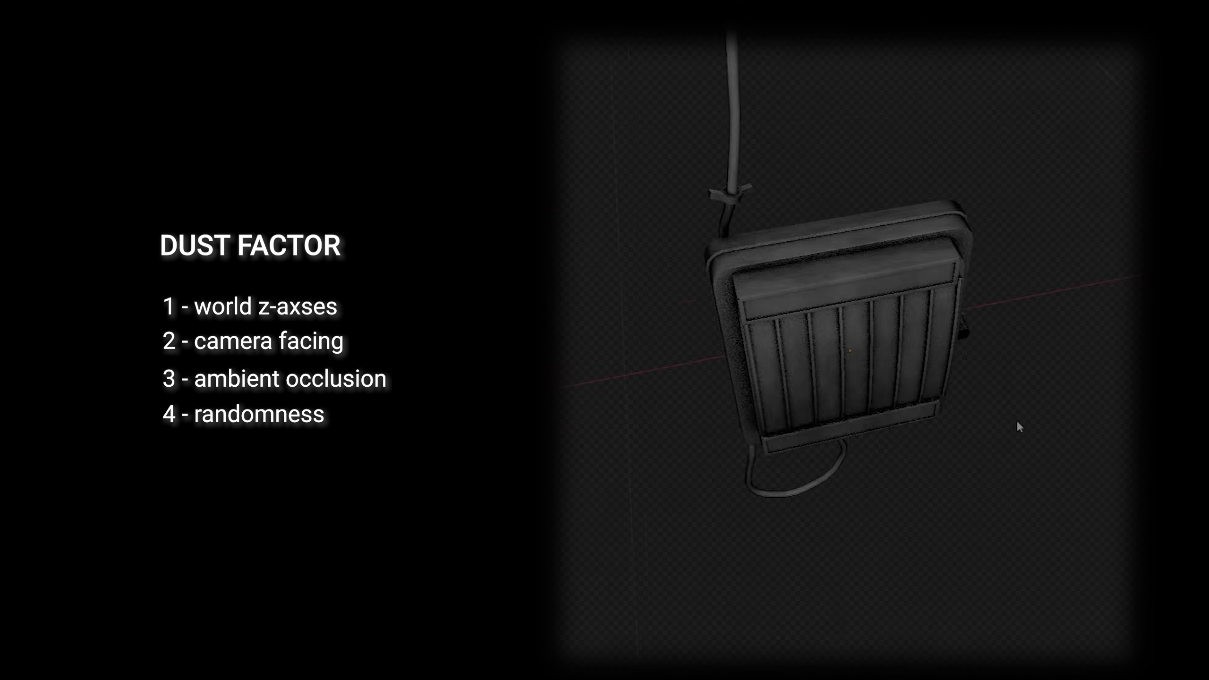
{"action": "middle_click_drag", "start_coordinate": [1017, 424], "coordinate": [1086, 402]}
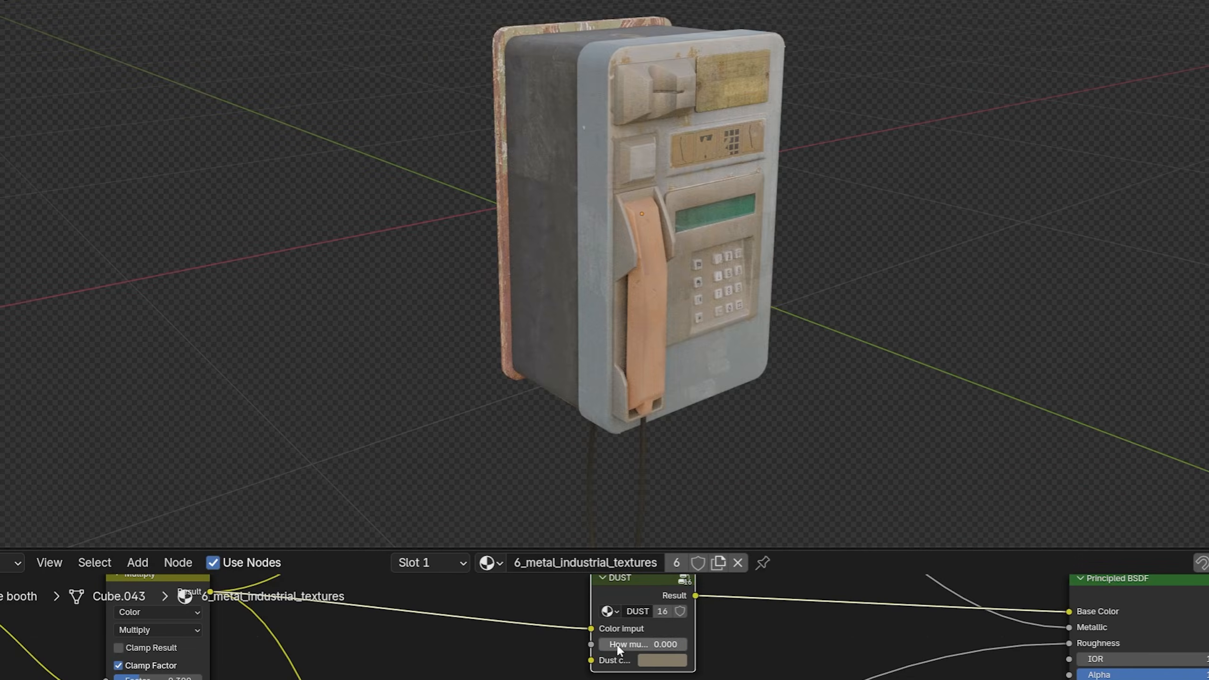
{"action": "mouse_move", "coordinate": [617, 647]}
{"action": "left_mouse_down"}
{"action": "mouse_move", "coordinate": [710, 646]}
{"action": "mouse_move", "coordinate": [614, 646]}
{"action": "left_mouse_up"}
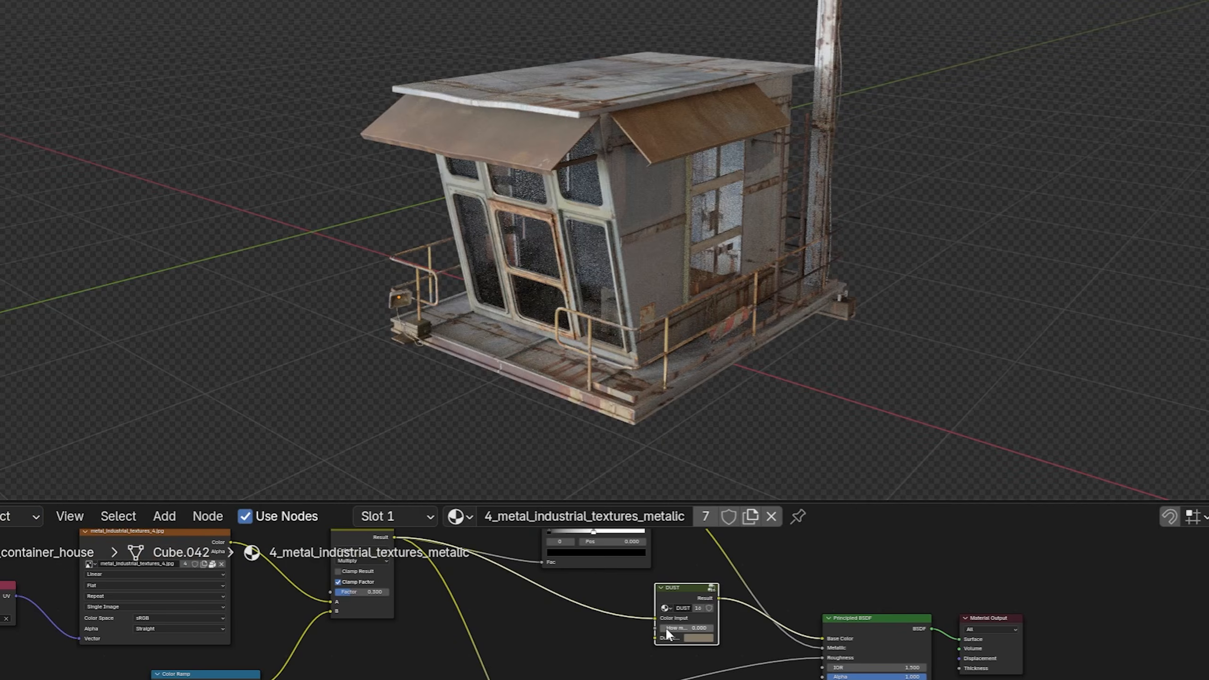
Step: Set the DUST node's How much value to 1.000 in the red graffiti duct's 2_metal_industrial_textures material
{"action": "left_click_drag", "start_coordinate": [665, 628], "coordinate": [705, 628]}
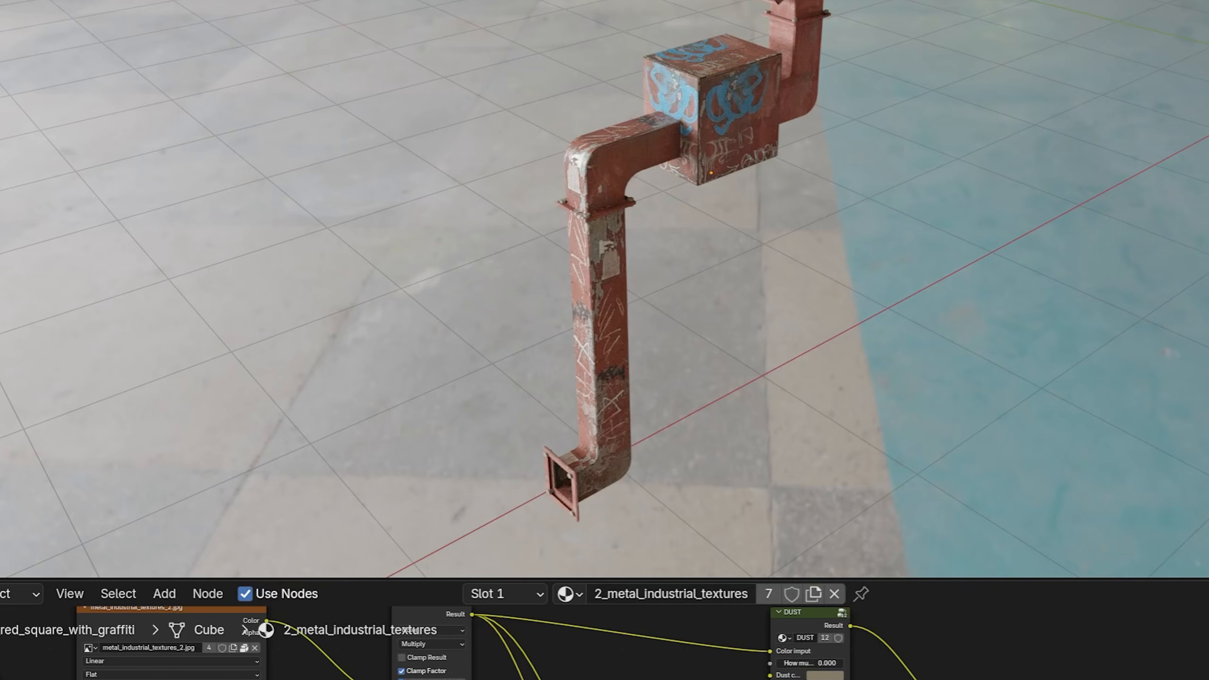
{"action": "left_click_drag", "start_coordinate": [810, 663], "coordinate": [838, 663]}
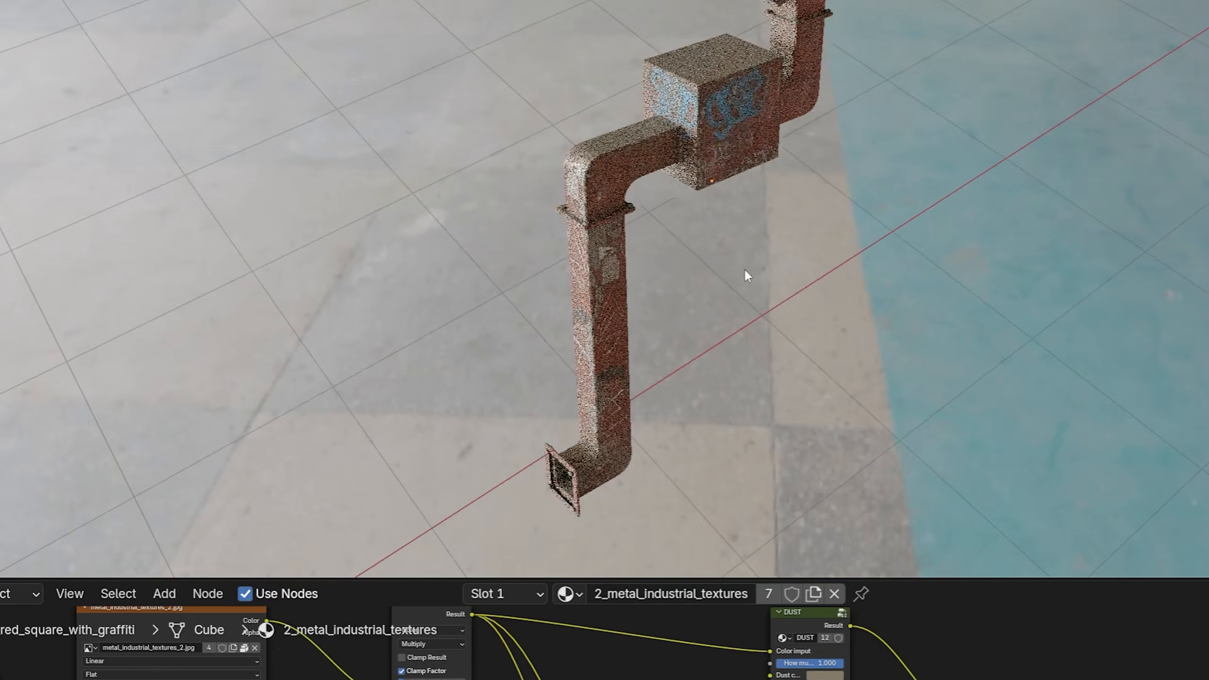
{"action": "middle_click_drag", "start_coordinate": [745, 269], "coordinate": [734, 382]}
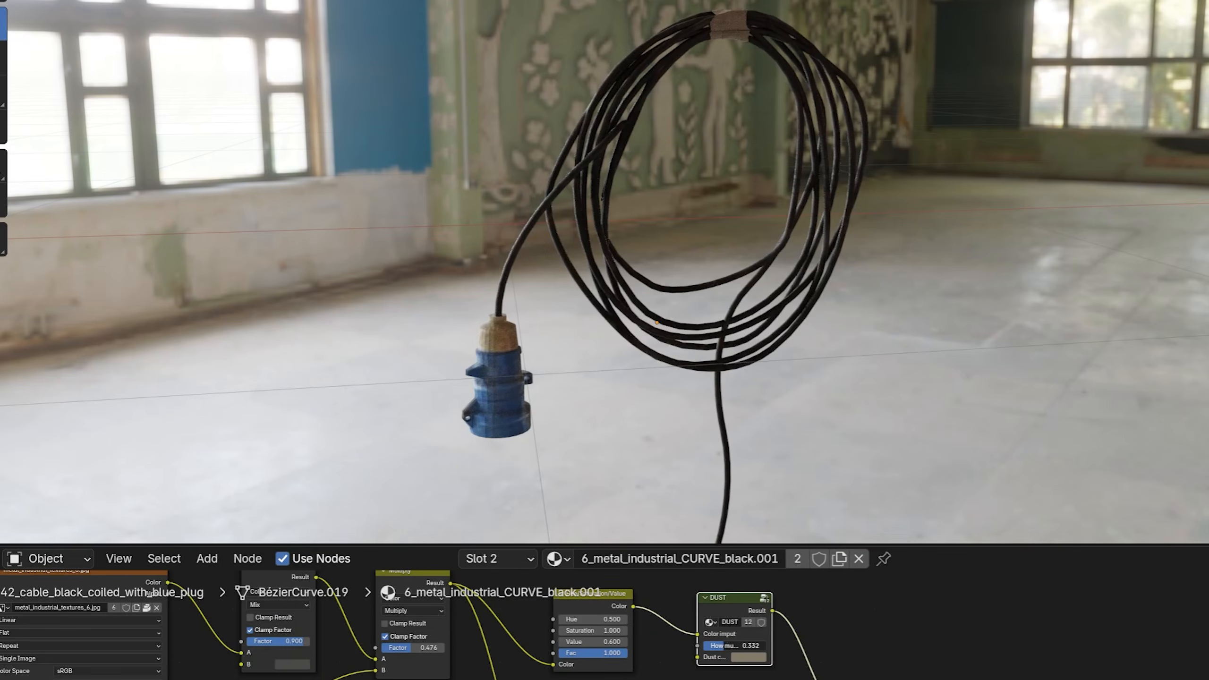
Step: Raise the dust amount on the coiled black cable, and set it to 1.000 on the greenish pipe valve's material
{"action": "left_click_drag", "start_coordinate": [725, 646], "coordinate": [767, 646]}
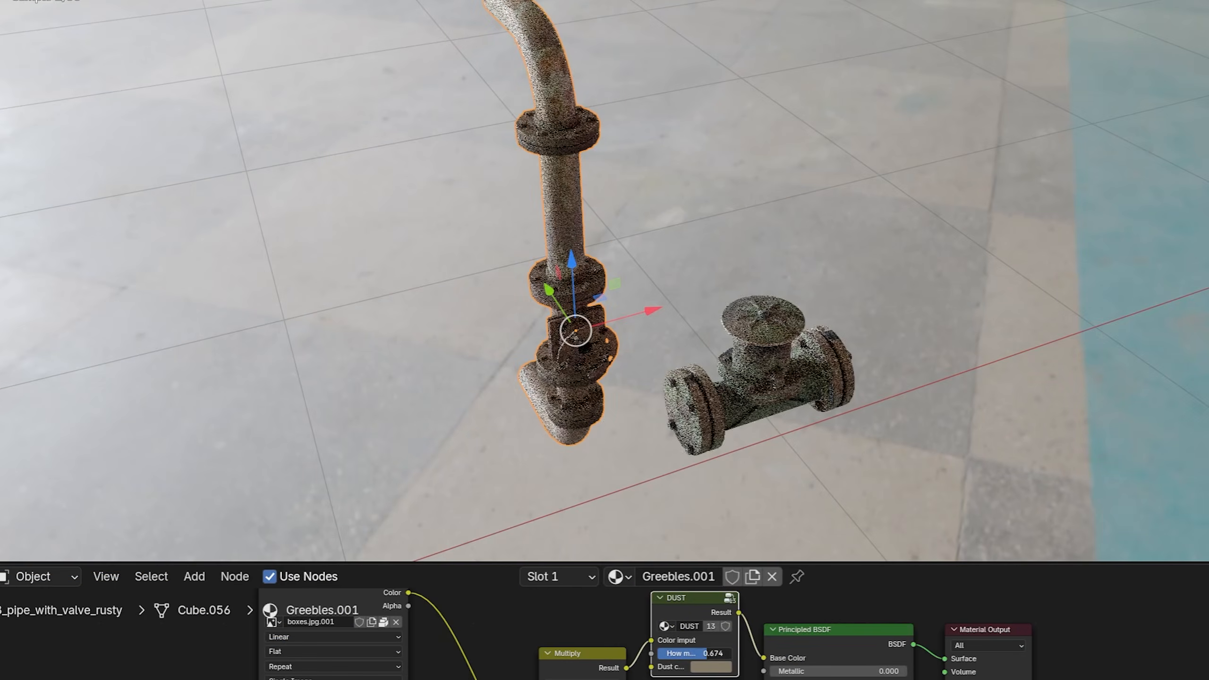
{"action": "left_click", "coordinate": [757, 410]}
{"action": "left_click_drag", "start_coordinate": [832, 665], "coordinate": [895, 666]}
{"action": "left_click", "coordinate": [913, 426]}
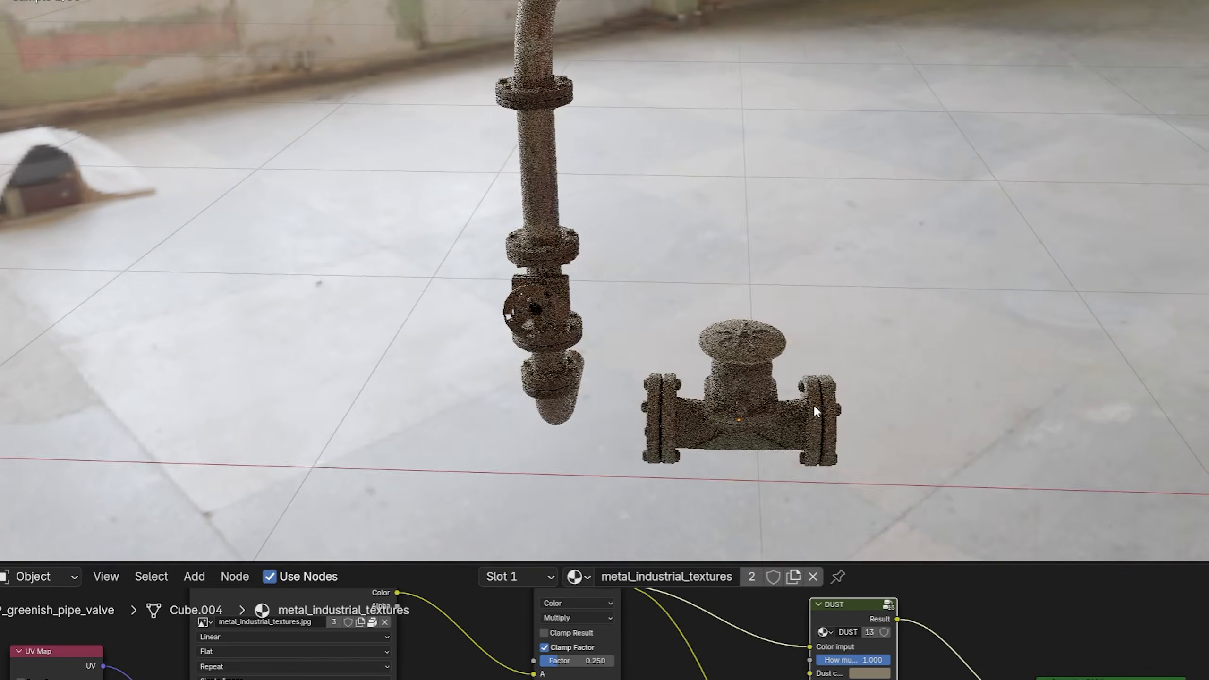
{"action": "middle_click_drag", "start_coordinate": [813, 404], "coordinate": [871, 382]}
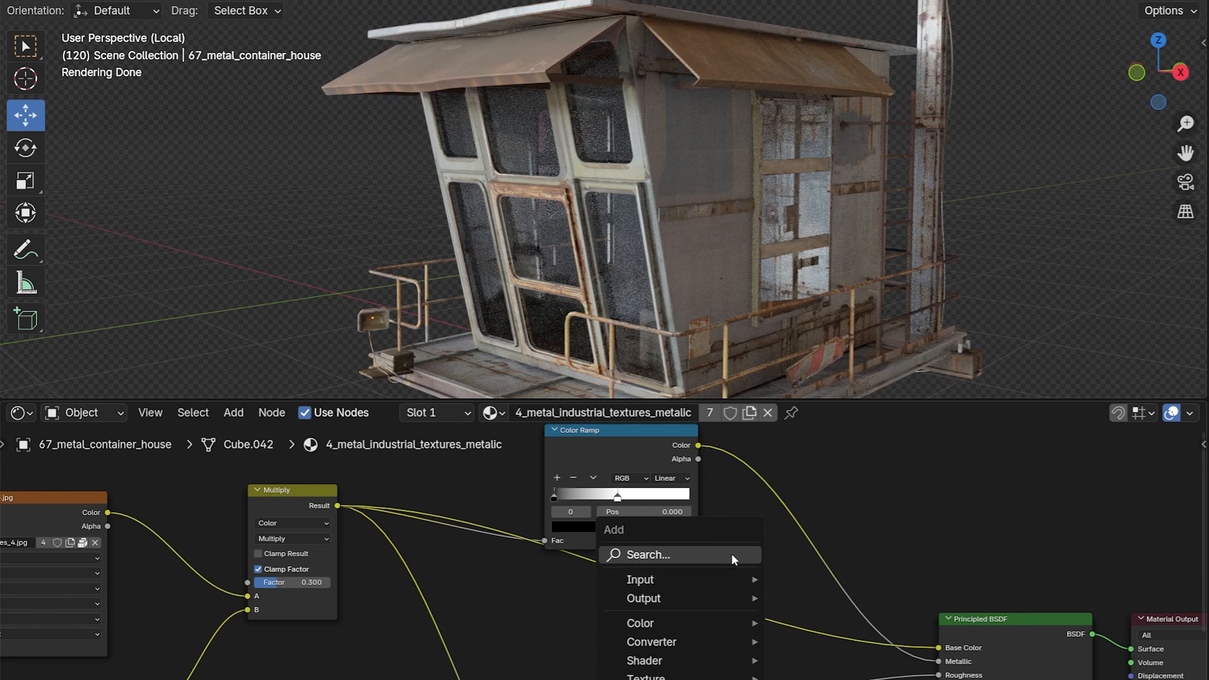
Step: Add the DUST node group to the container house's 4_metal_industrial_textures_metalic material, on the link leading to the Principled BSDF's Base Color
{"action": "type", "text": "du"}
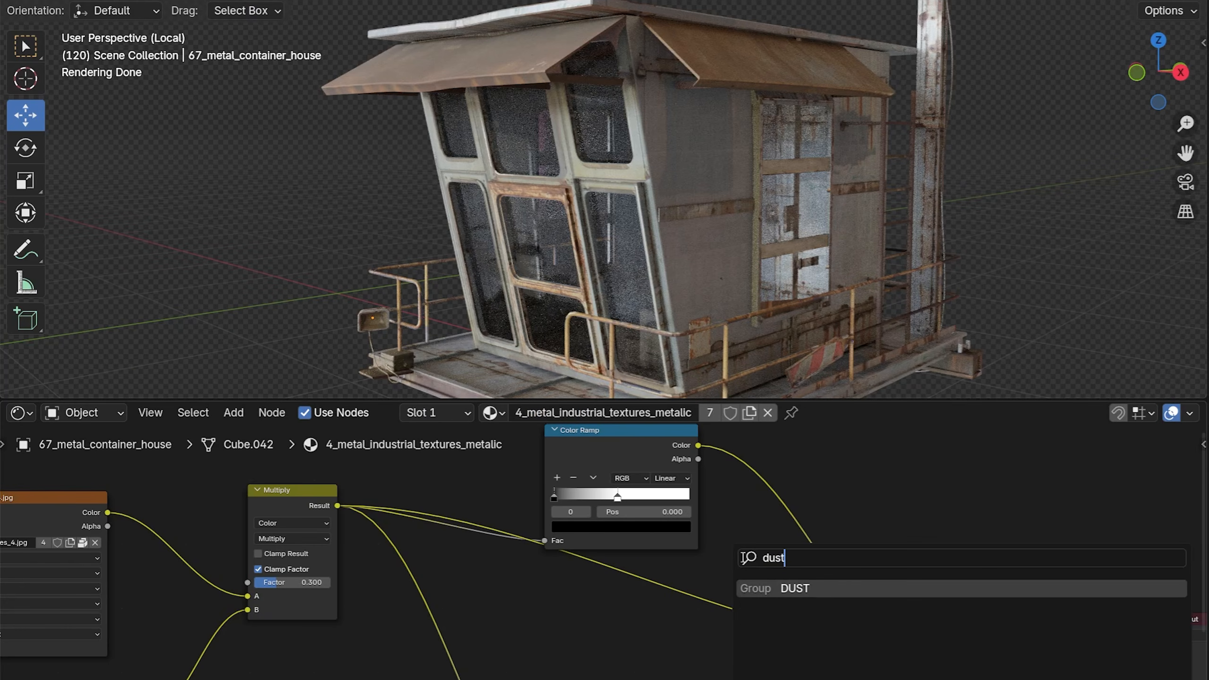
{"action": "type", "text": "st"}
{"action": "left_click", "coordinate": [767, 584]}
{"action": "left_click", "coordinate": [703, 618]}
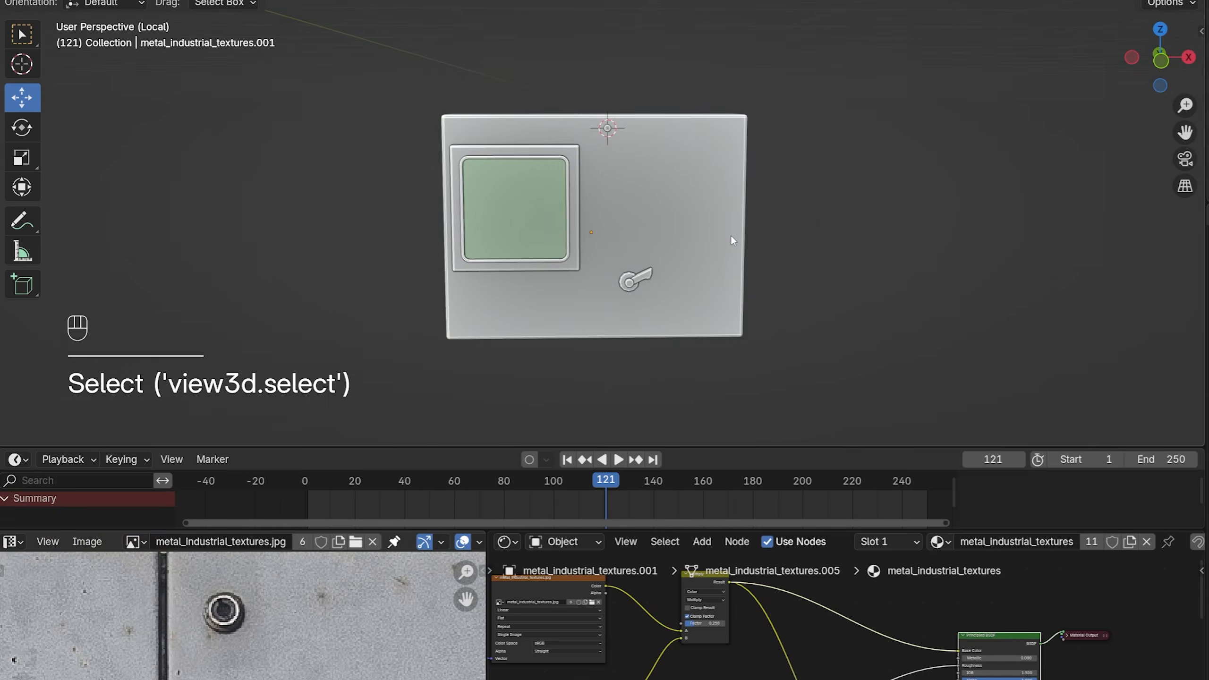
{"action": "key", "text": "KP_1"}
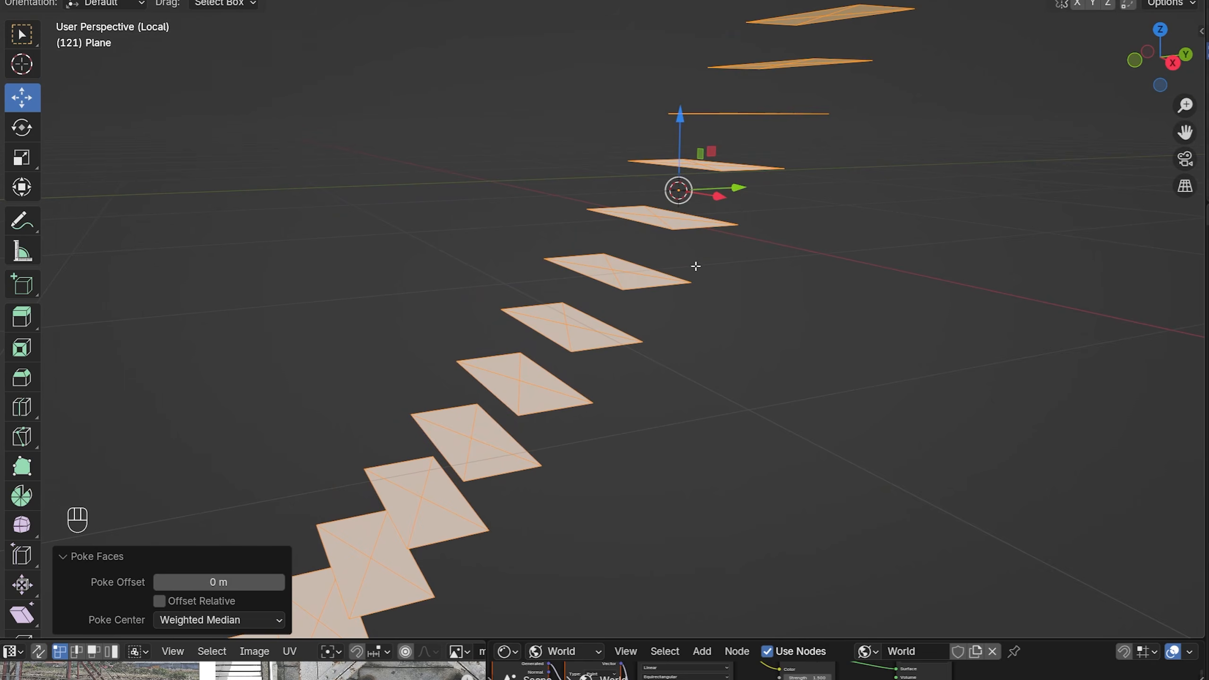
Step: Extrude the poked stair treads vertically into slabs and recess their underside triangles using individual insets of about 0.016 m
{"action": "key", "text": "e"}
{"action": "key", "text": "z"}
{"action": "key", "text": "Escape"}
{"action": "key", "text": "i"}
{"action": "key", "text": "i"}
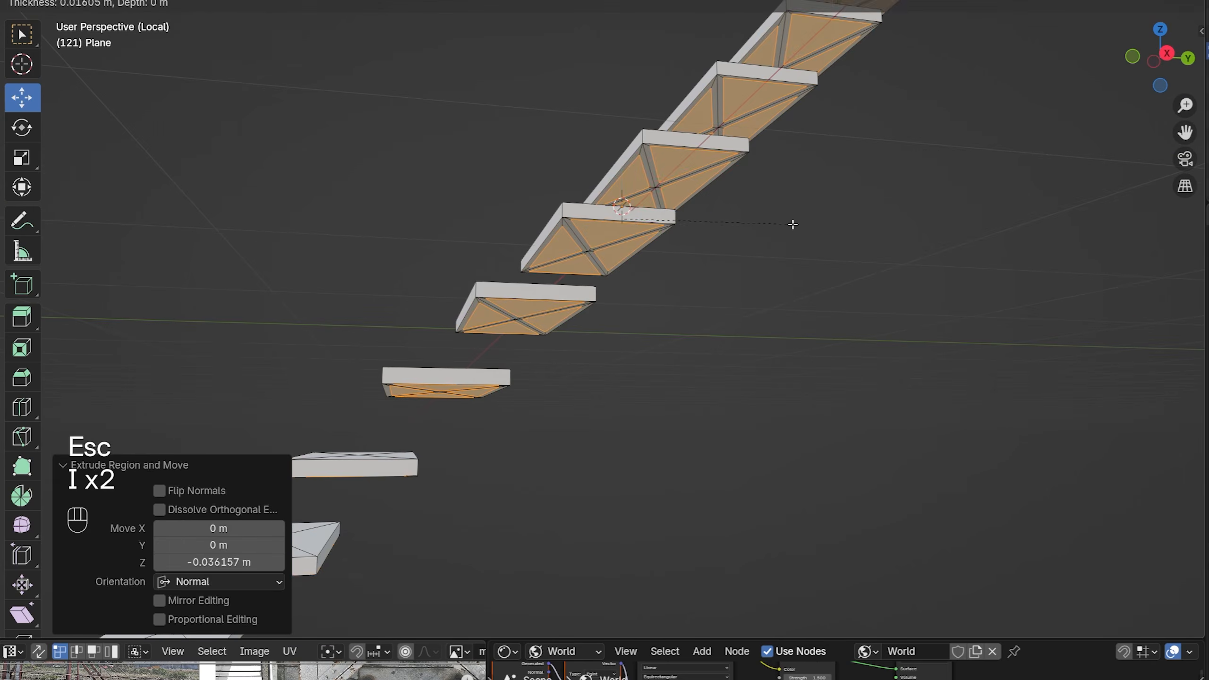
{"action": "key", "text": "e"}
{"action": "key", "text": "z"}
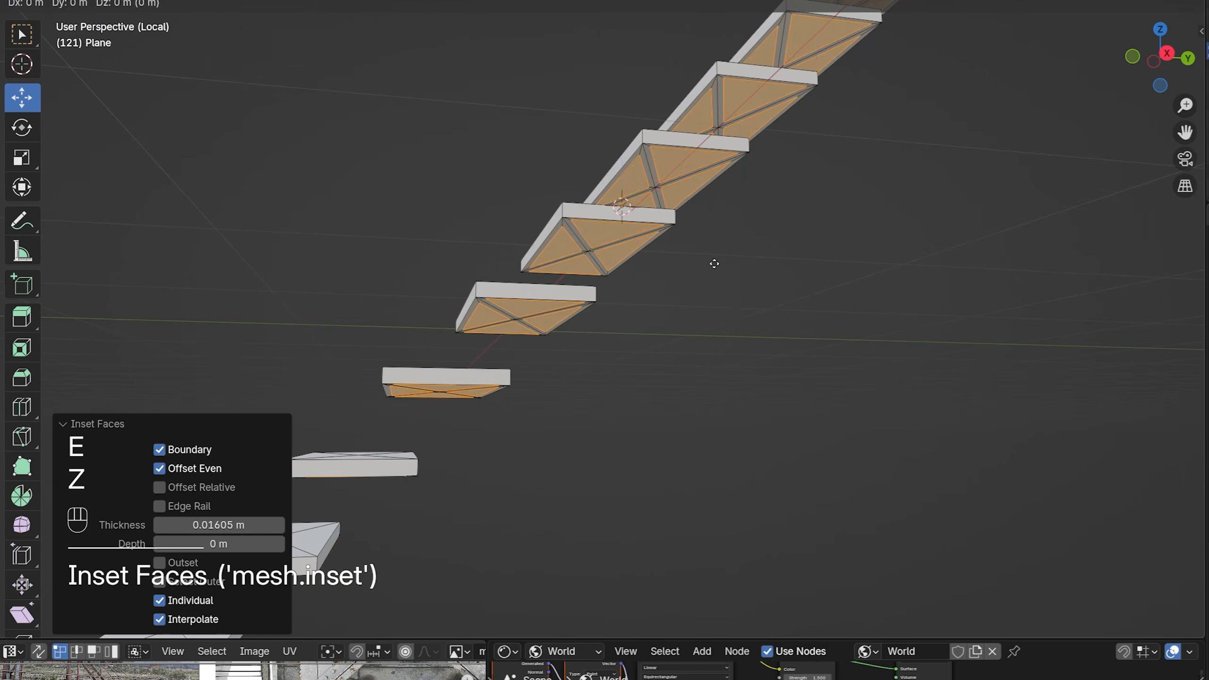
Step: Build the stair's side railing as a 0.0382 m thick wireframe with rounded end corners, and duplicate it for the opposite side
{"action": "key", "text": "shift+ctrl+b"}
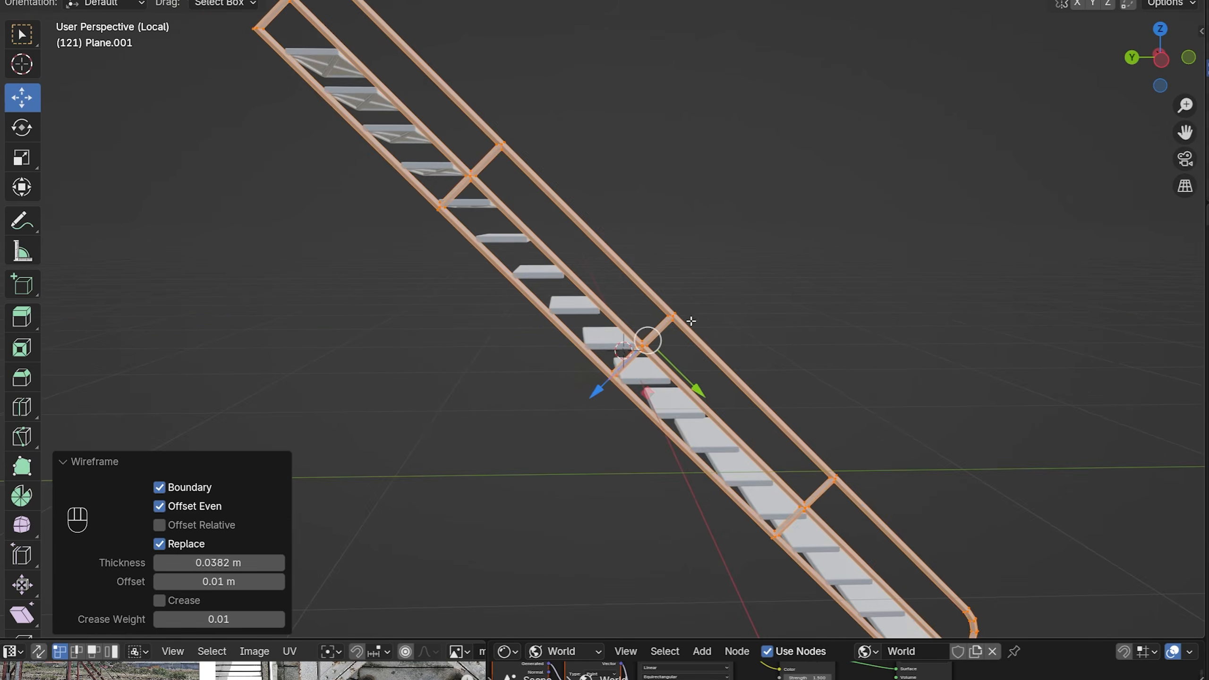
{"action": "key", "text": "Escape"}
{"action": "key", "text": "shift+d"}
{"action": "key", "text": "z"}
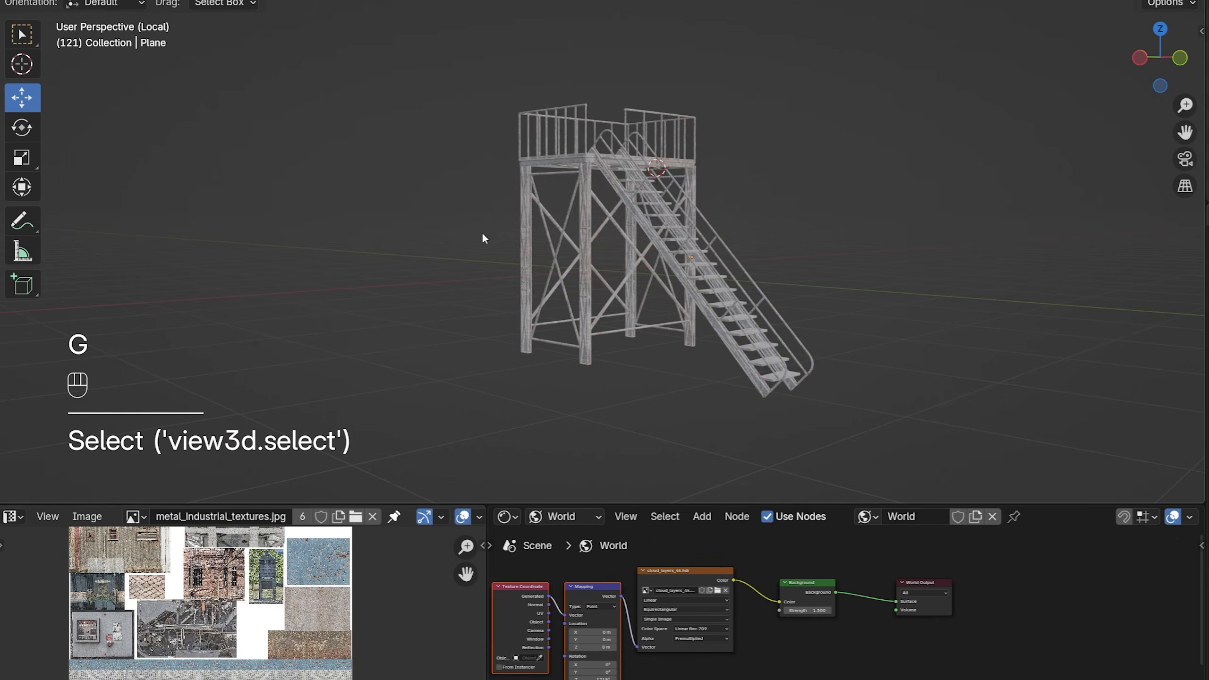
{"action": "key", "text": "Tab"}
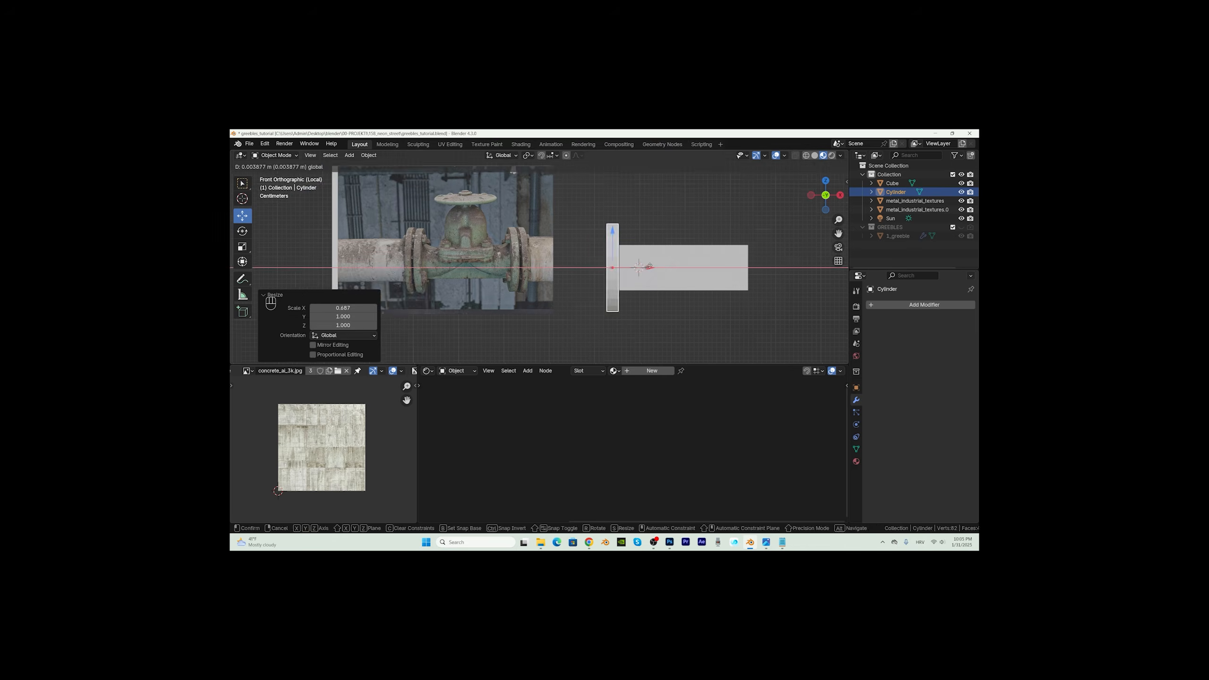
Step: Shape the pipe valve model by adding and scaling an edge loop, and reposition its separate parts
{"action": "key", "text": "ctrl+r"}
{"action": "left_click", "coordinate": [598, 285], "text": "alt"}
{"action": "key", "text": "s"}
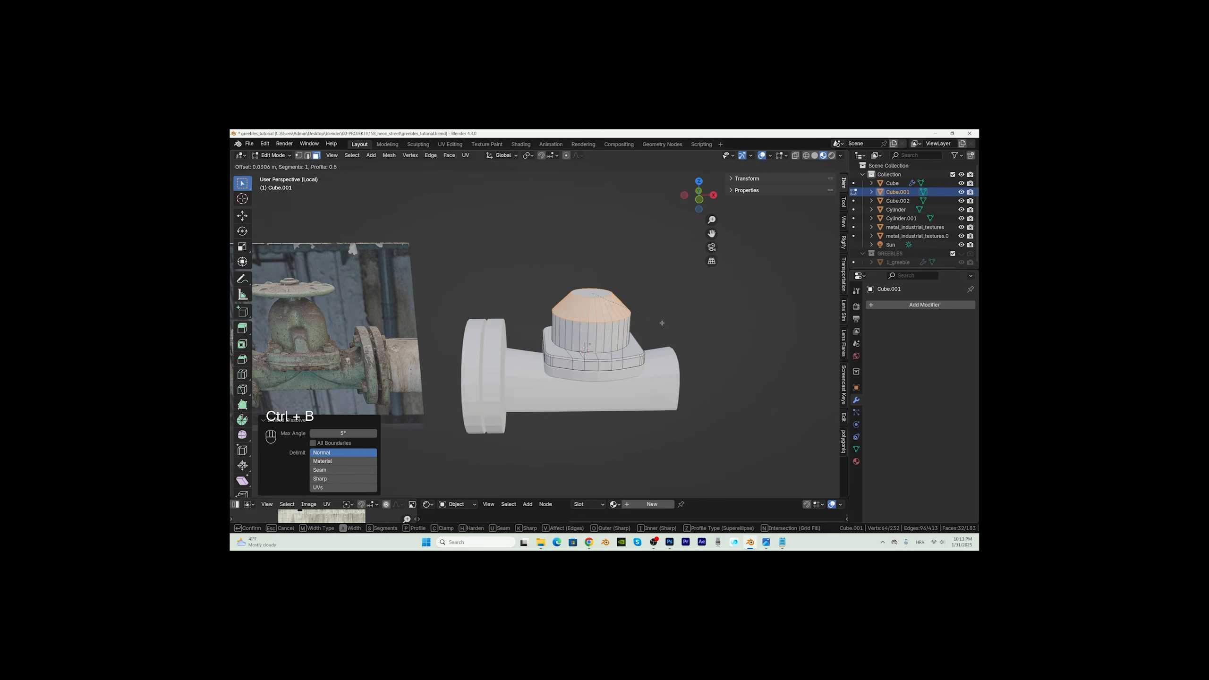
{"action": "key", "text": "g"}
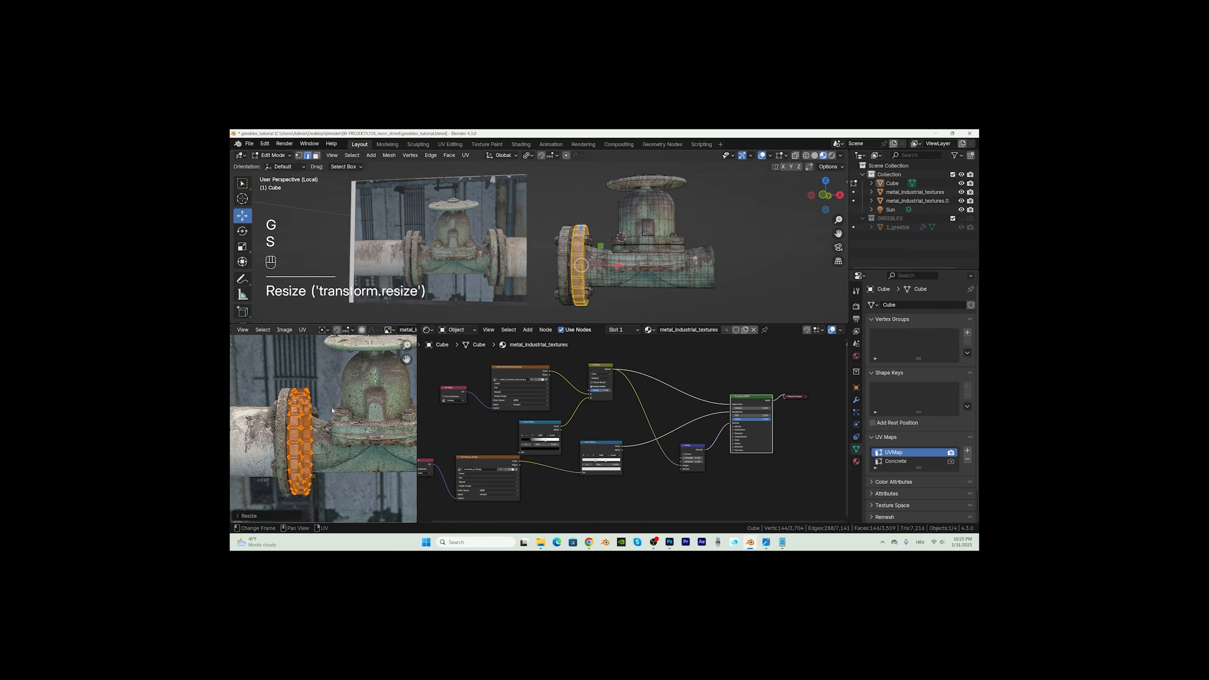
Step: Fit the valve's UVs to the greenish valve photo by moving and scaling them, including along Y
{"action": "key", "text": "g"}
{"action": "key", "text": "s"}
{"action": "key", "text": "s"}
{"action": "key", "text": "s"}
{"action": "key", "text": "y"}
{"action": "key", "text": "g"}
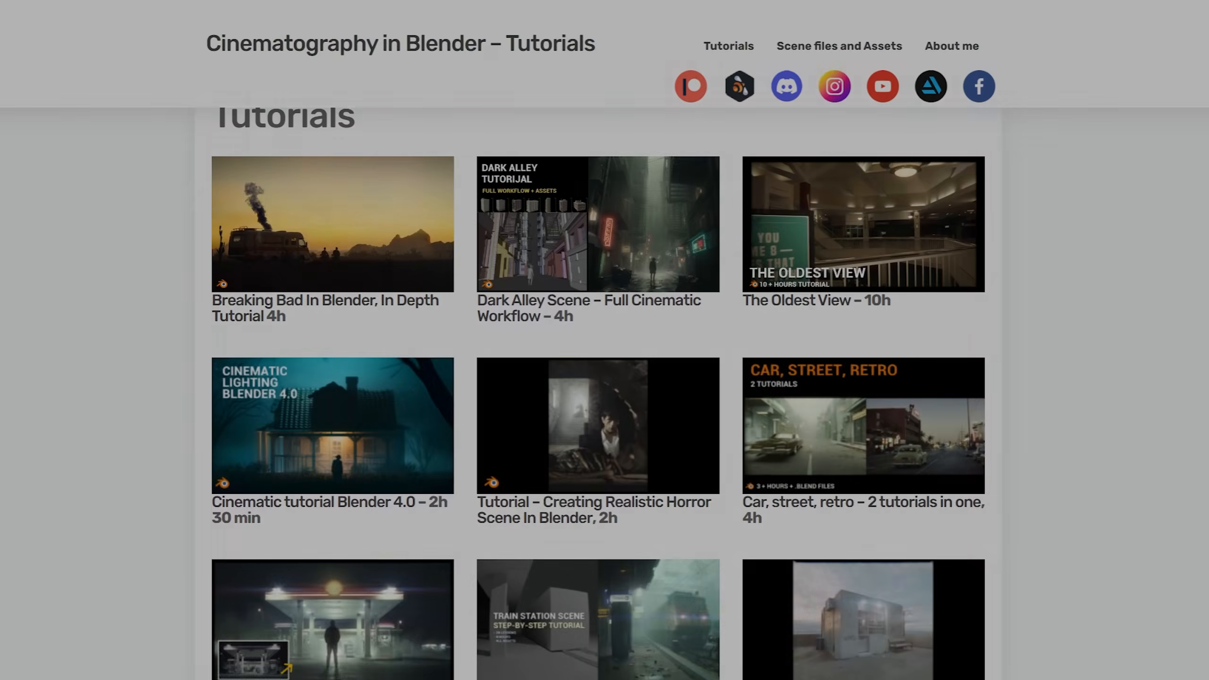
Step: Switch to the Cinematography in Blender website and look through its tutorials and featured asset packages
{"action": "scroll", "coordinate": [599, 394], "scroll_direction": "down", "scroll_amount": 10}
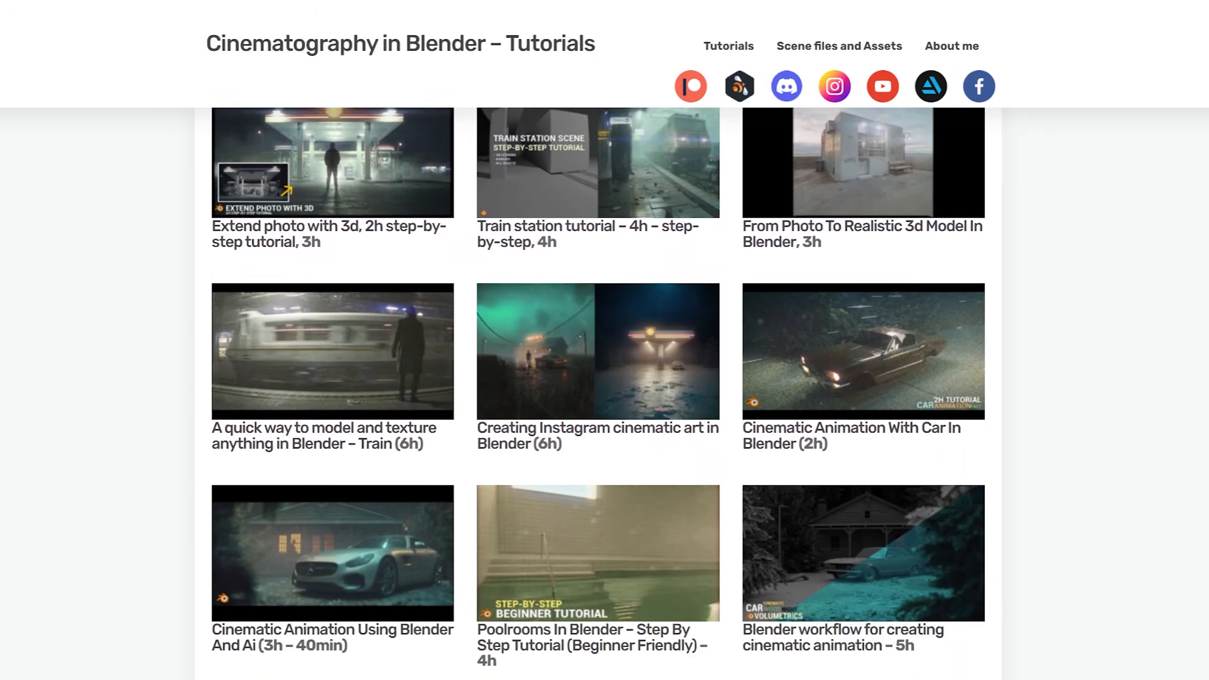
{"action": "scroll", "coordinate": [599, 394], "scroll_direction": "down", "scroll_amount": 15}
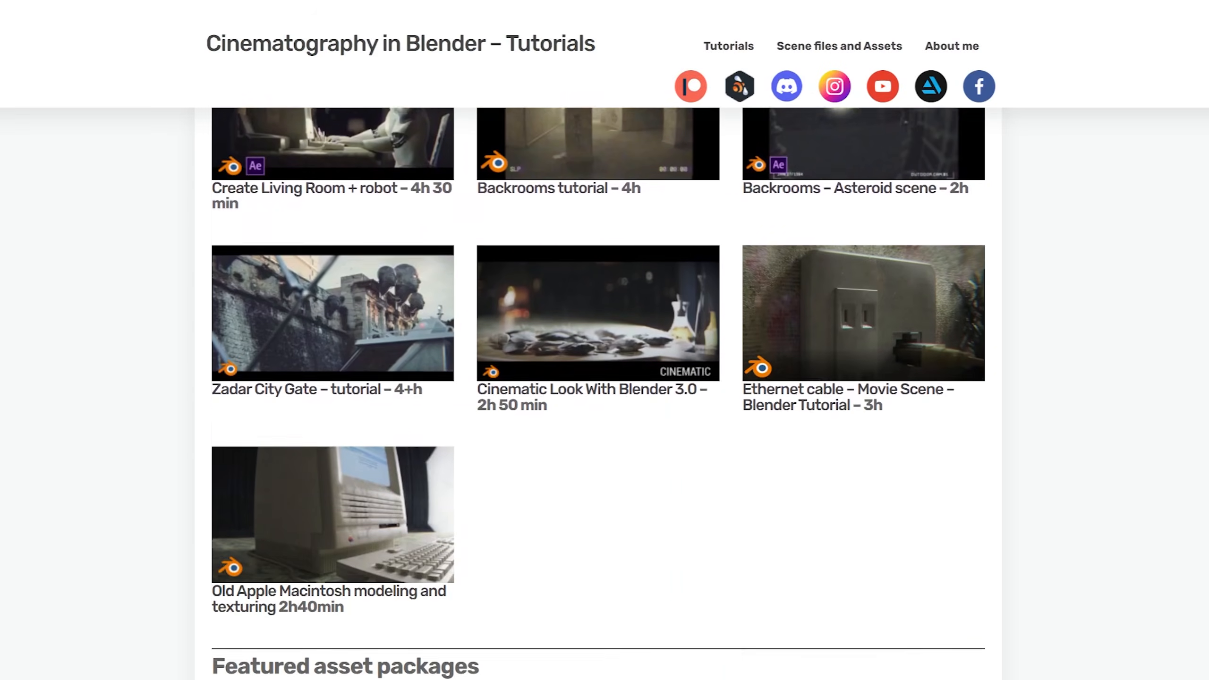
{"action": "scroll", "coordinate": [599, 394], "scroll_direction": "down", "scroll_amount": 15}
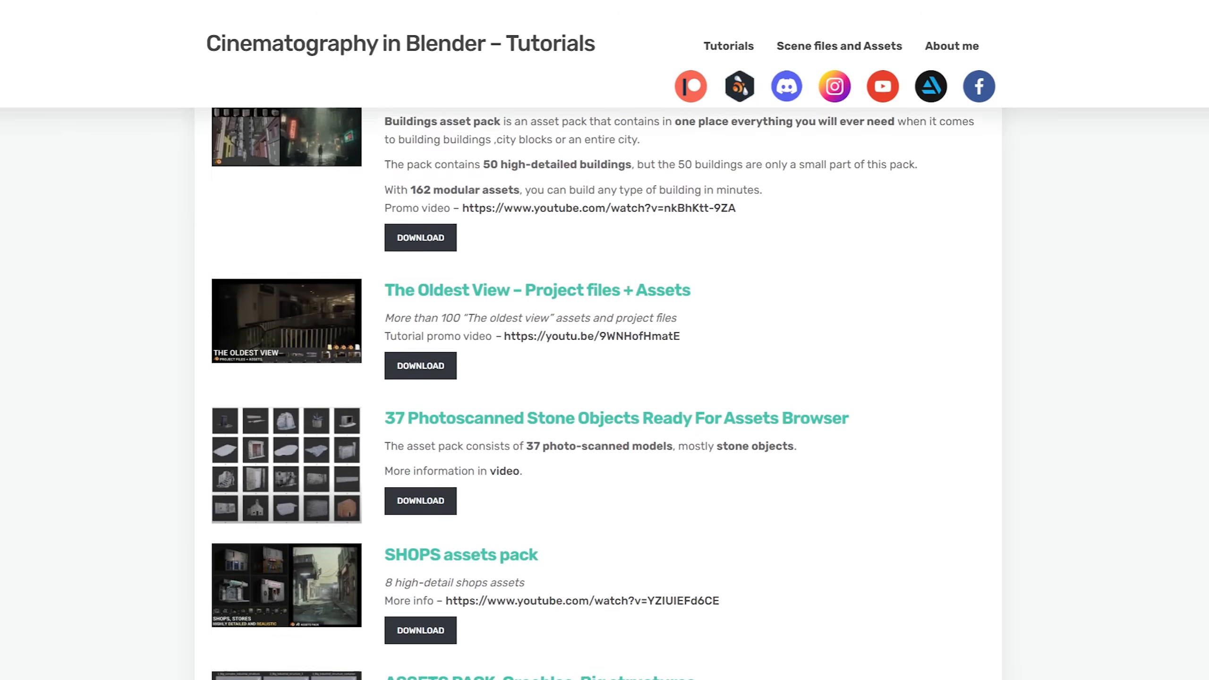